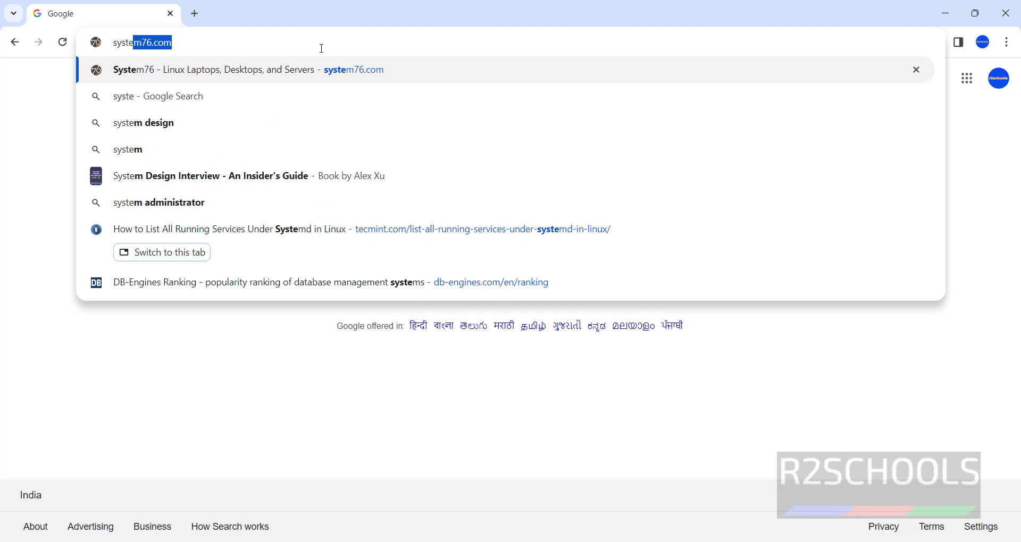
# - Enter system76.com in Chrome's address bar to load the System76 homepage
pyautogui.write('76.co')
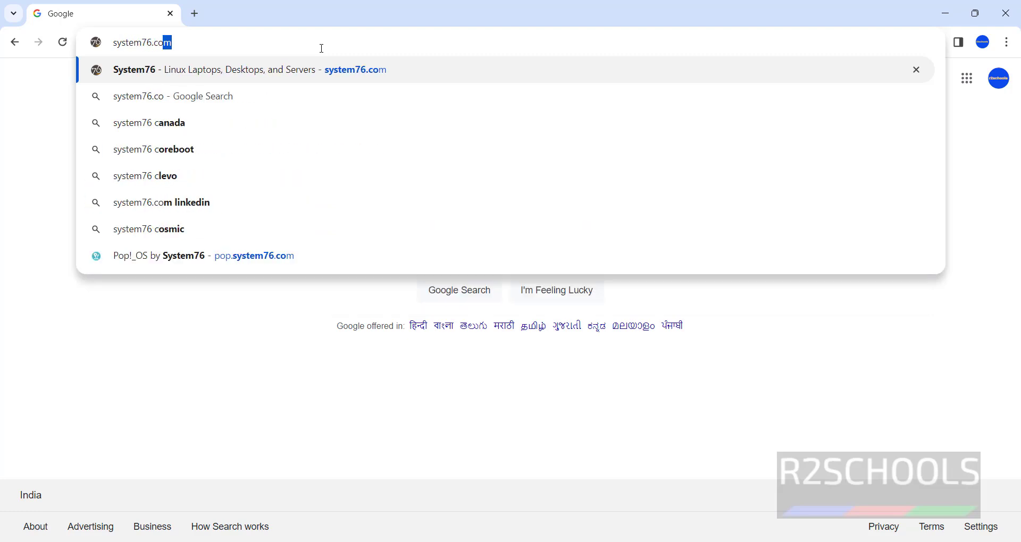
pyautogui.press('Return')
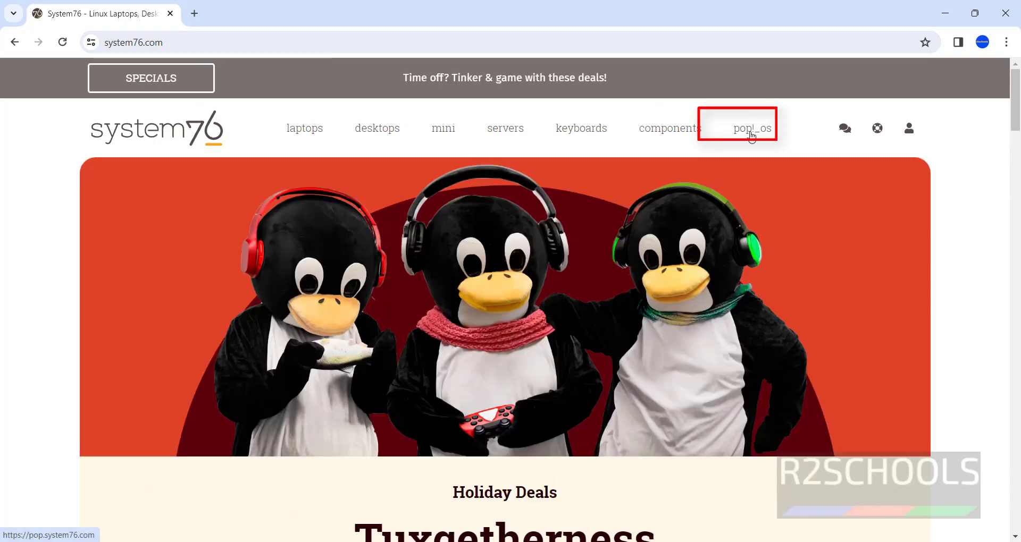
# - Download the Pop!_OS 22.04 LTS ISO from the Pop!_OS page and view recent downloads
pyautogui.click(752, 133)
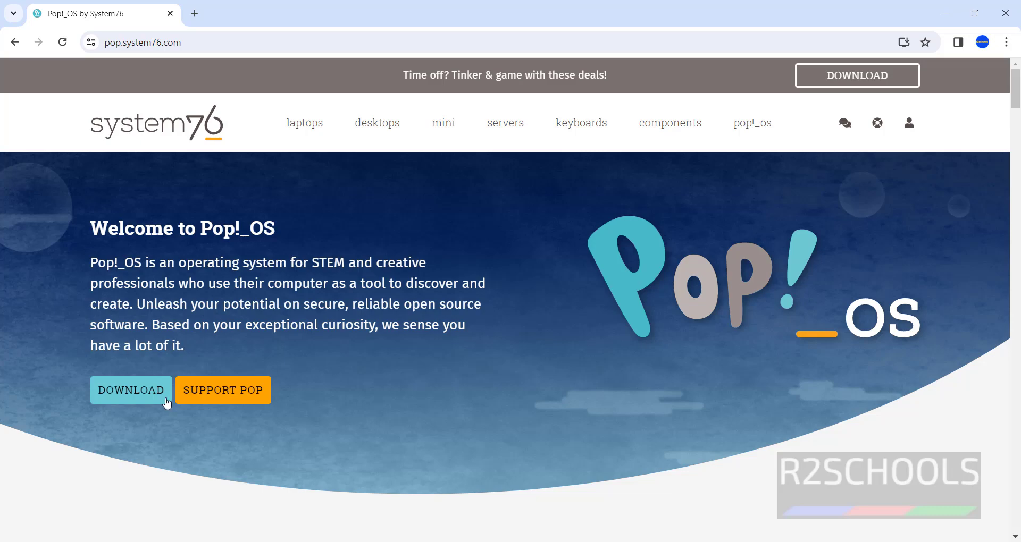
pyautogui.click(153, 390)
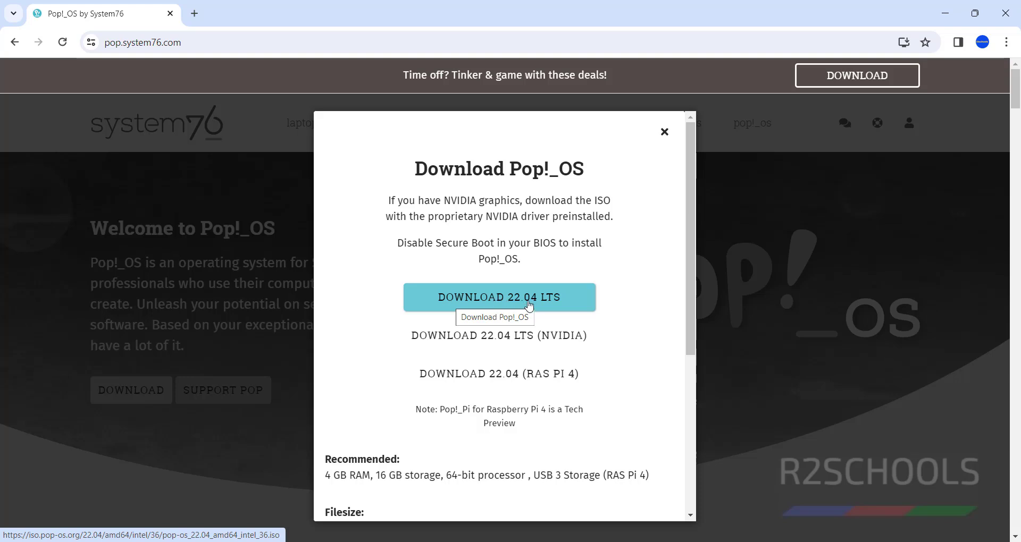
pyautogui.click(562, 304)
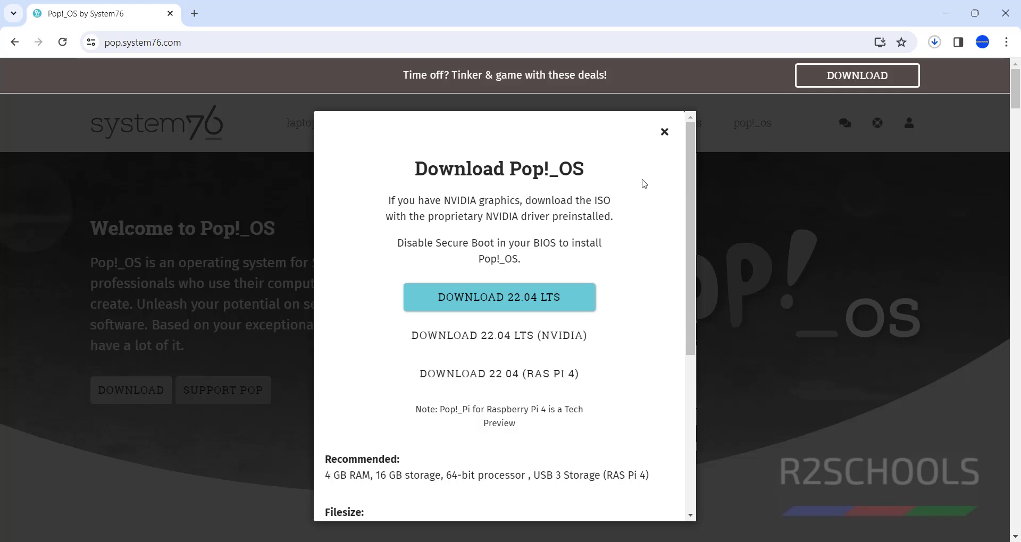
pyautogui.click(932, 45)
# - Cancel the duplicate Pop!_OS download and remove it from the download history
pyautogui.click(791, 176)
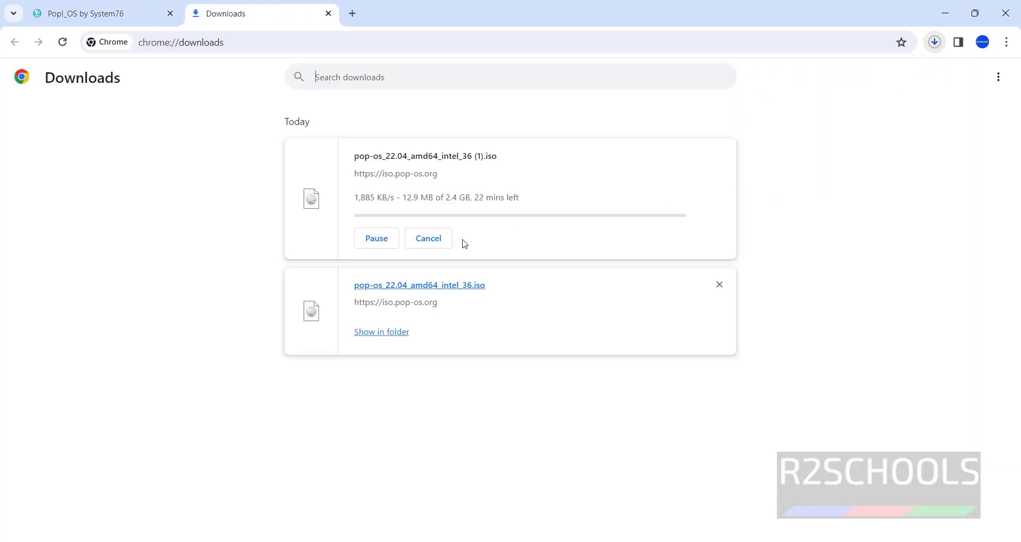
pyautogui.click(392, 239)
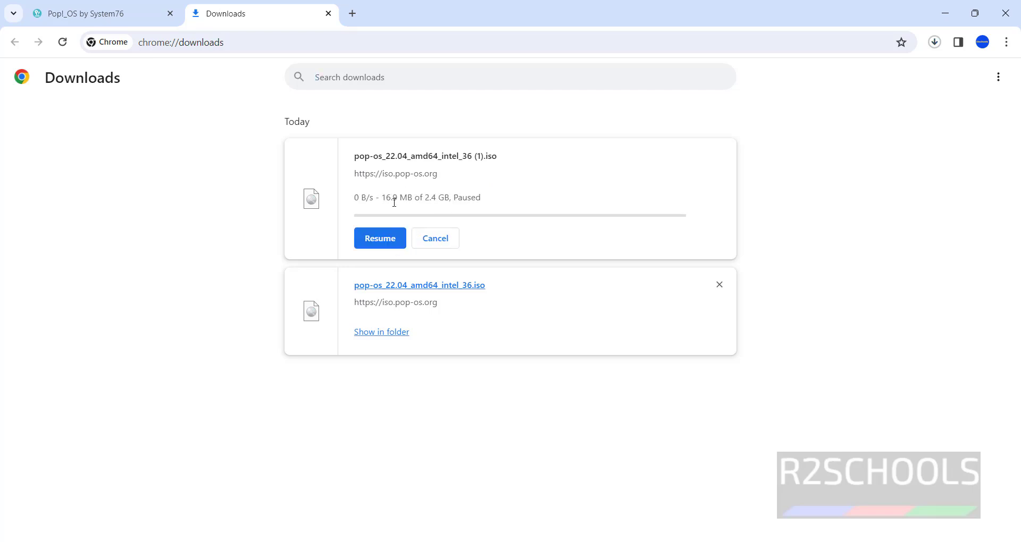
pyautogui.click(431, 237)
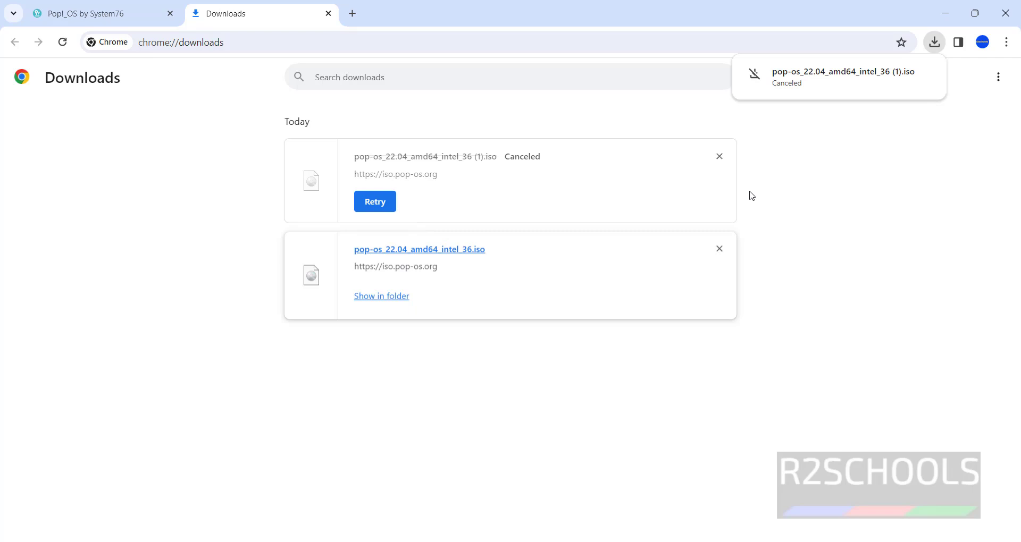
pyautogui.click(720, 157)
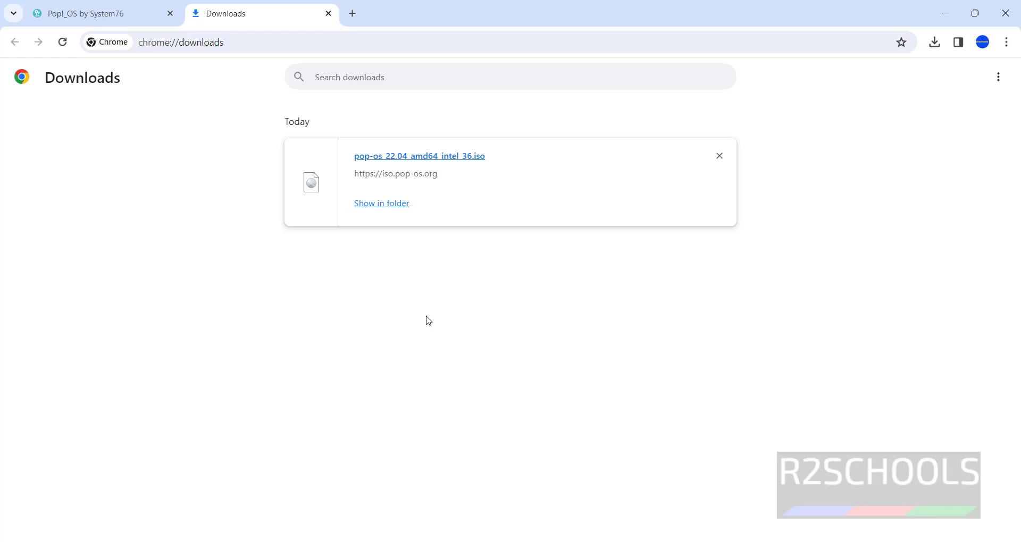
# - Launch VMware Workstation 17 Player from the Windows start menu
pyautogui.press('super')
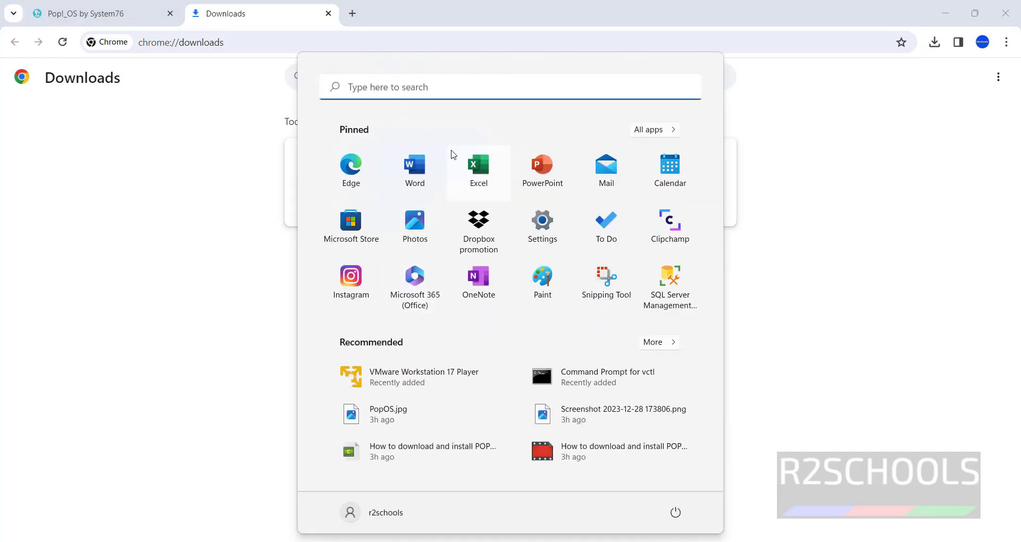
pyautogui.write('vmwa')
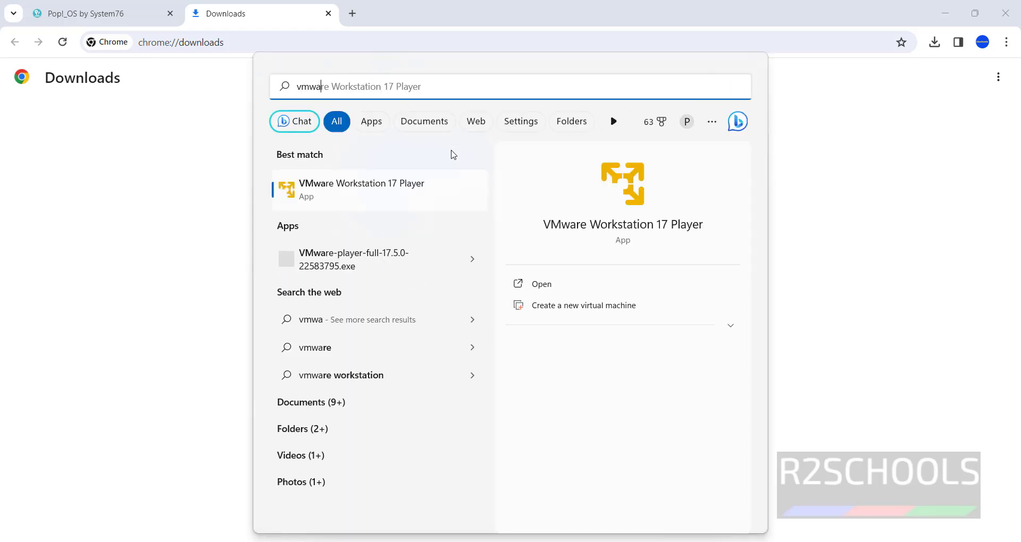
pyautogui.click(365, 201)
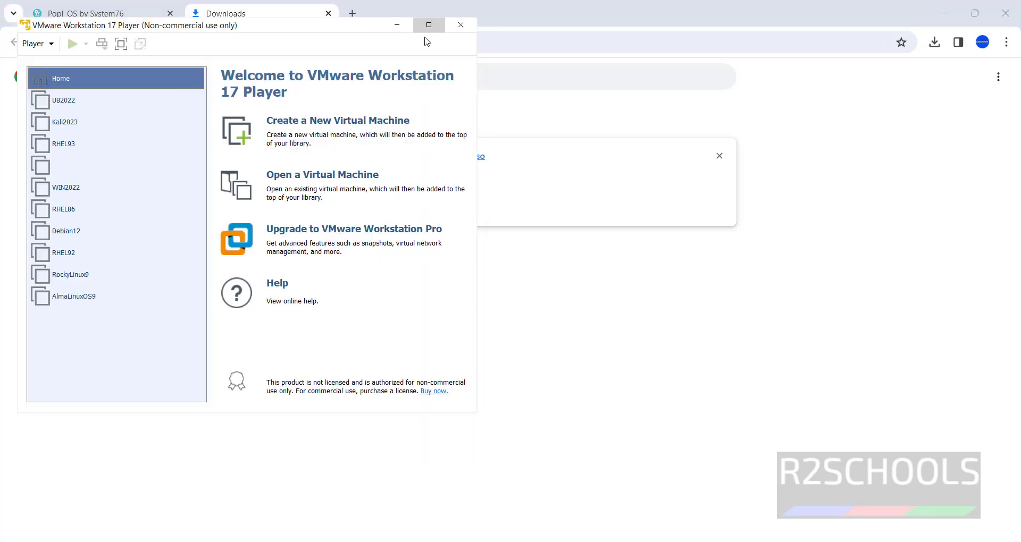
# - Maximize the VMware Workstation 17 Player window
pyautogui.click(429, 26)
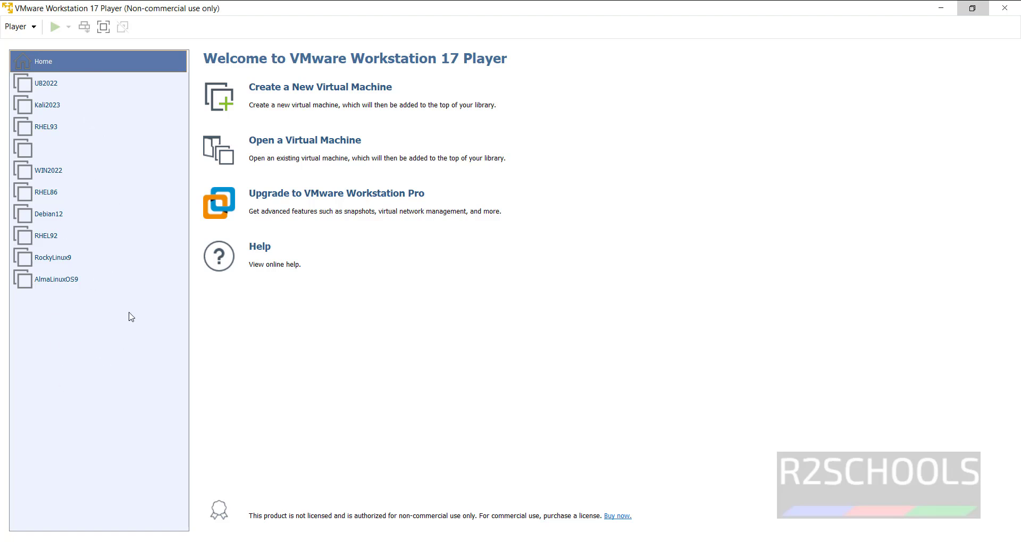
# - Start a new virtual machine using the downloaded Pop!_OS ISO as the installer image
pyautogui.click(328, 88)
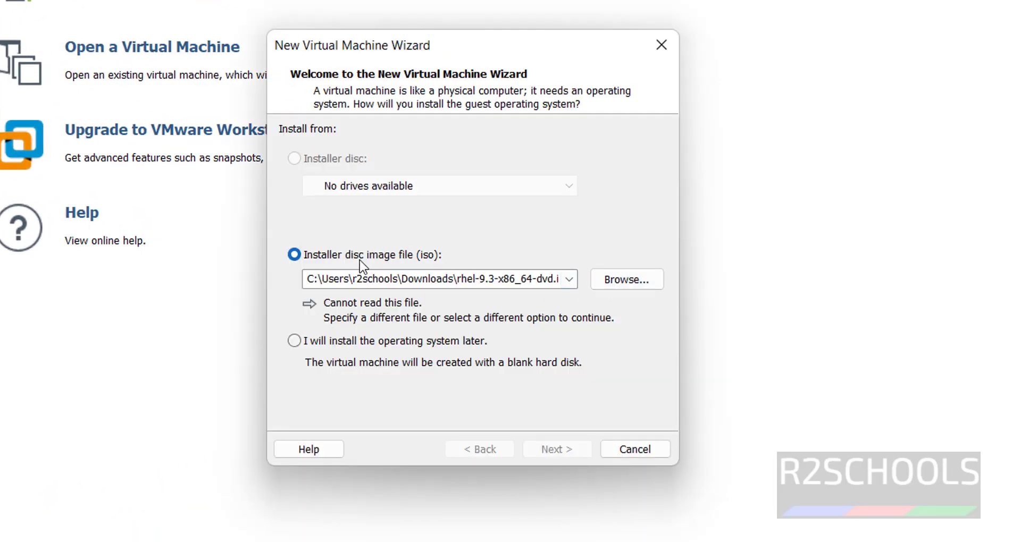
pyautogui.click(614, 280)
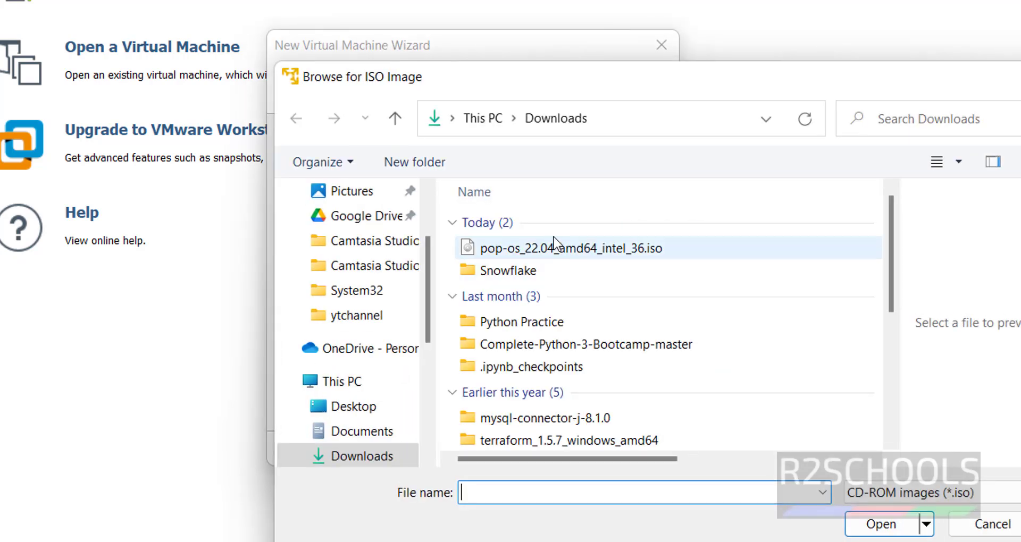
pyautogui.click(539, 248)
pyautogui.click(879, 524)
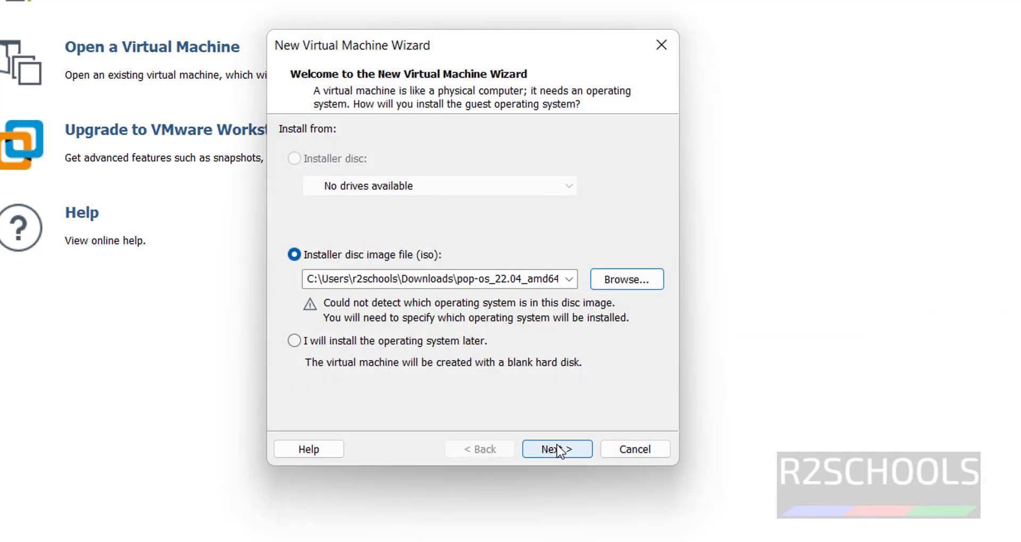
pyautogui.click(557, 450)
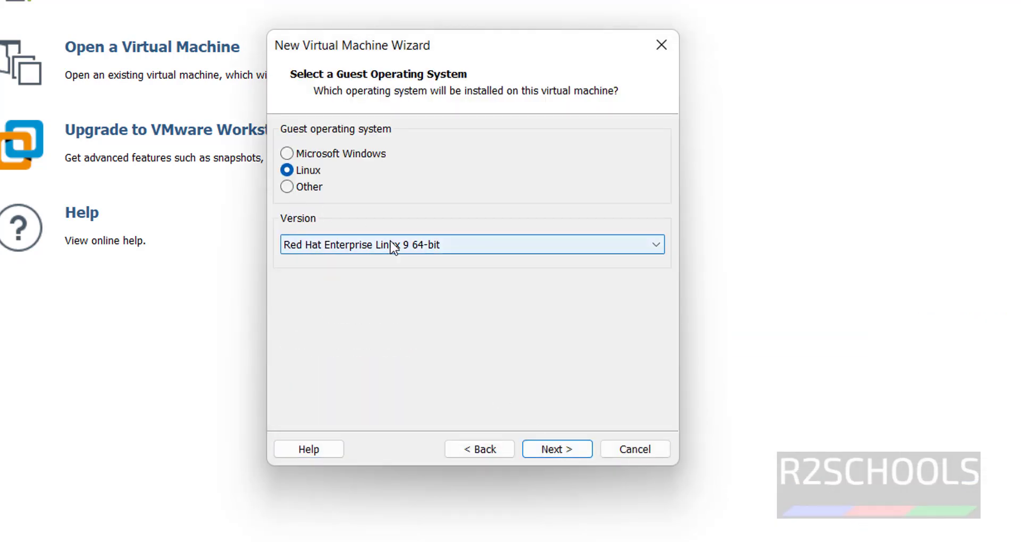
# - Set the Linux guest version to Ubuntu 64-bit
pyautogui.click(394, 245)
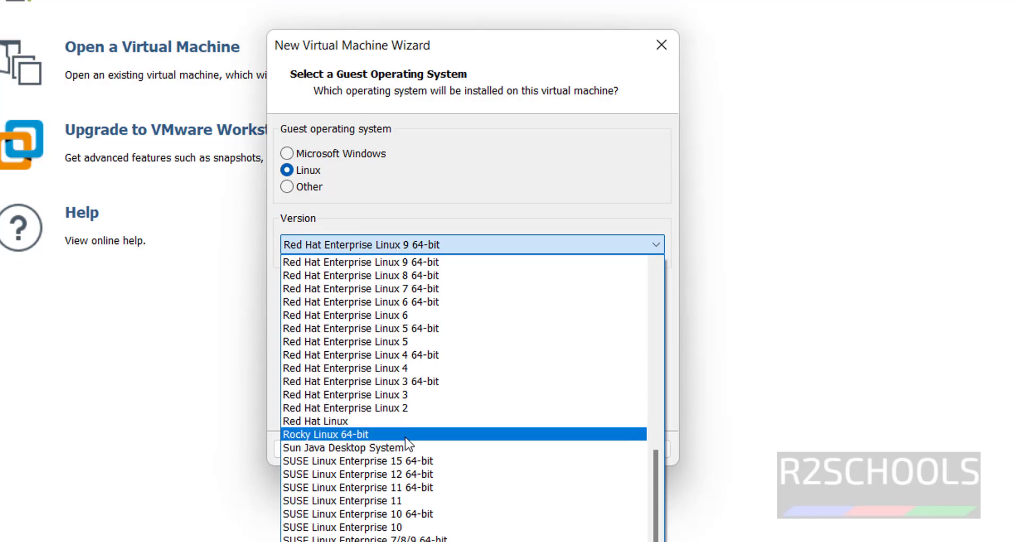
pyautogui.click(319, 540)
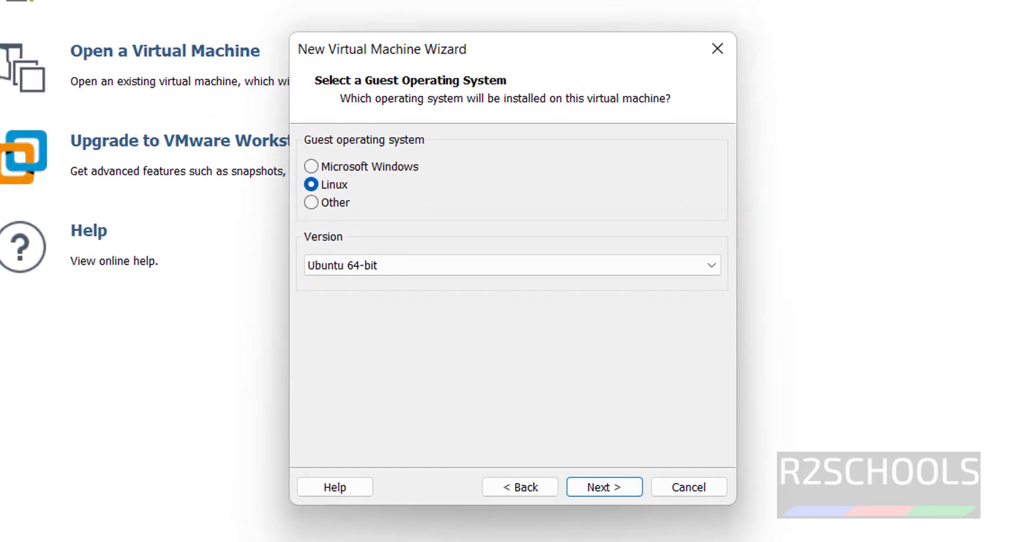
pyautogui.click(593, 483)
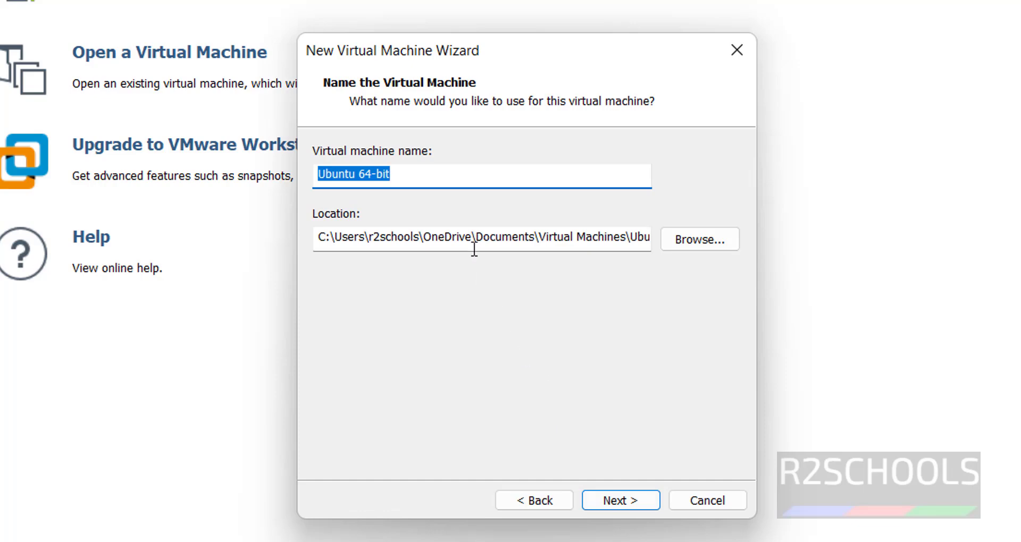
# - Name the virtual machine PopOS and browse for its storage location
pyautogui.press('BackSpace')
pyautogui.write('PopOS')
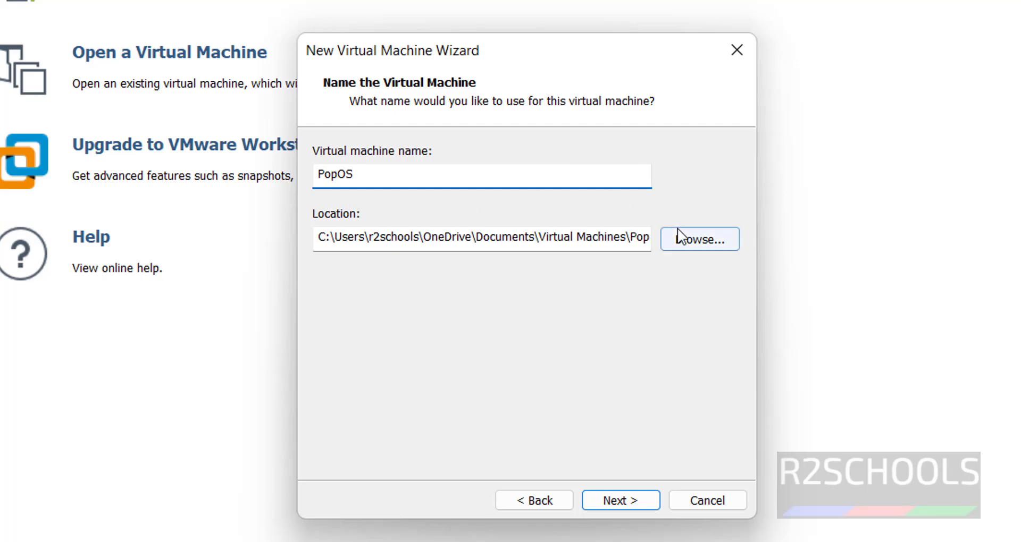
pyautogui.click(692, 240)
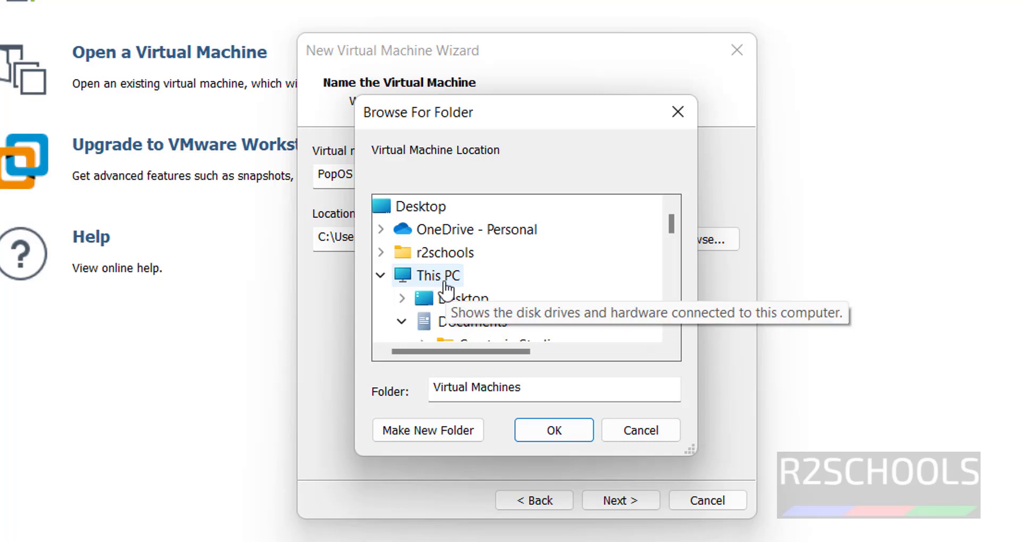
# - Navigate to the VMS folder on the One Touch (E:) drive
pyautogui.click(402, 321)
pyautogui.scroll(-4, 541, 294)
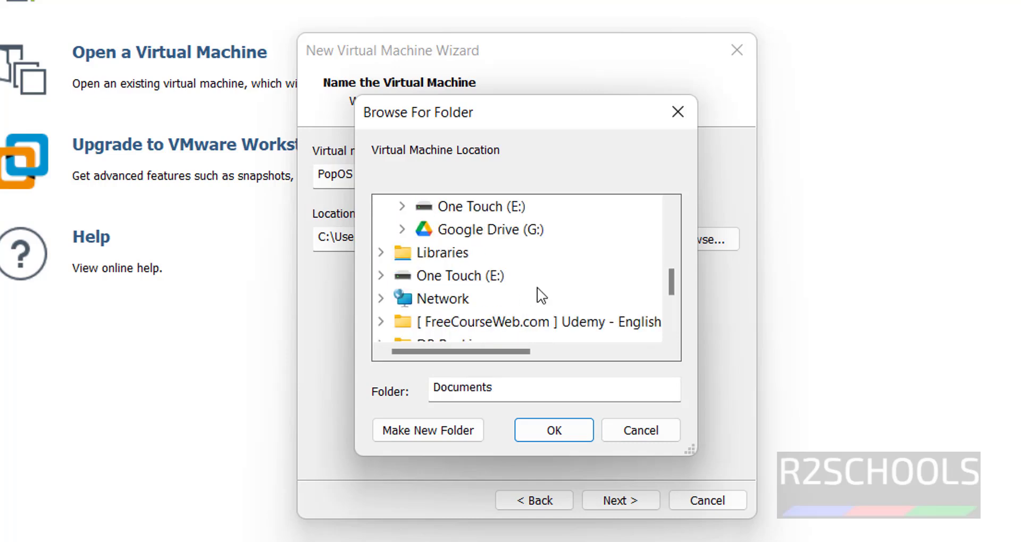
pyautogui.click(381, 276)
pyautogui.scroll(-3, 388, 285)
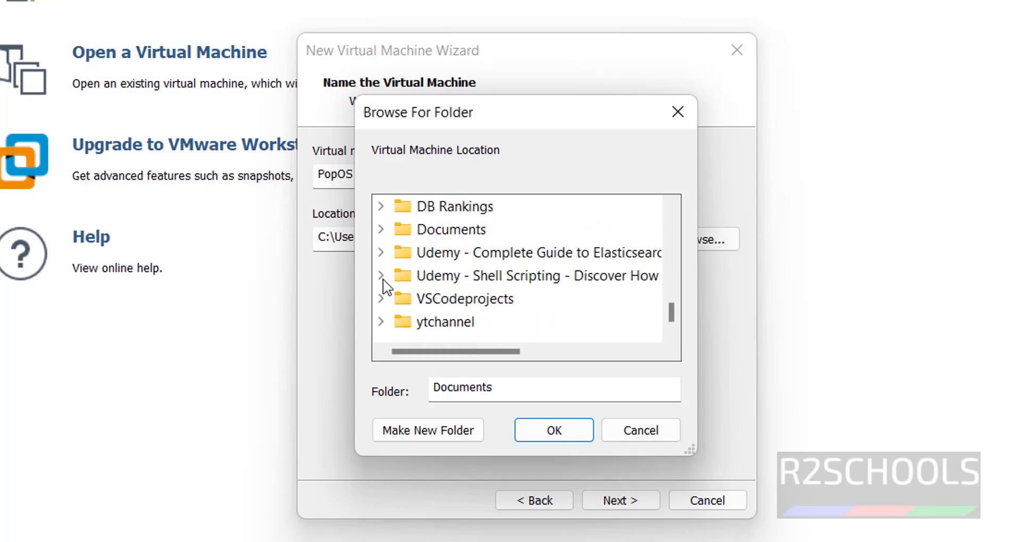
pyautogui.scroll(-2, 397, 292)
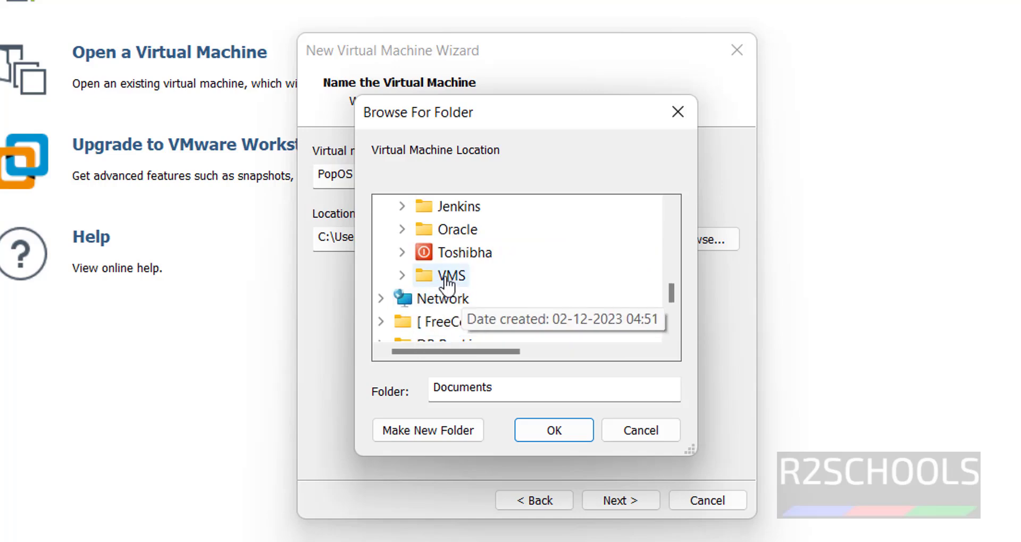
pyautogui.click(402, 277)
pyautogui.scroll(-2, 435, 286)
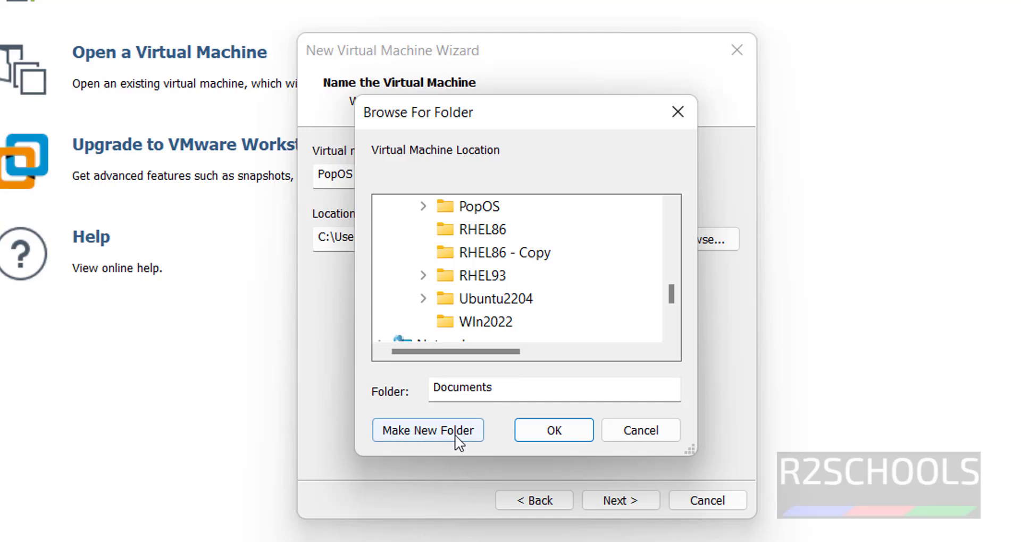
pyautogui.scroll(2, 476, 319)
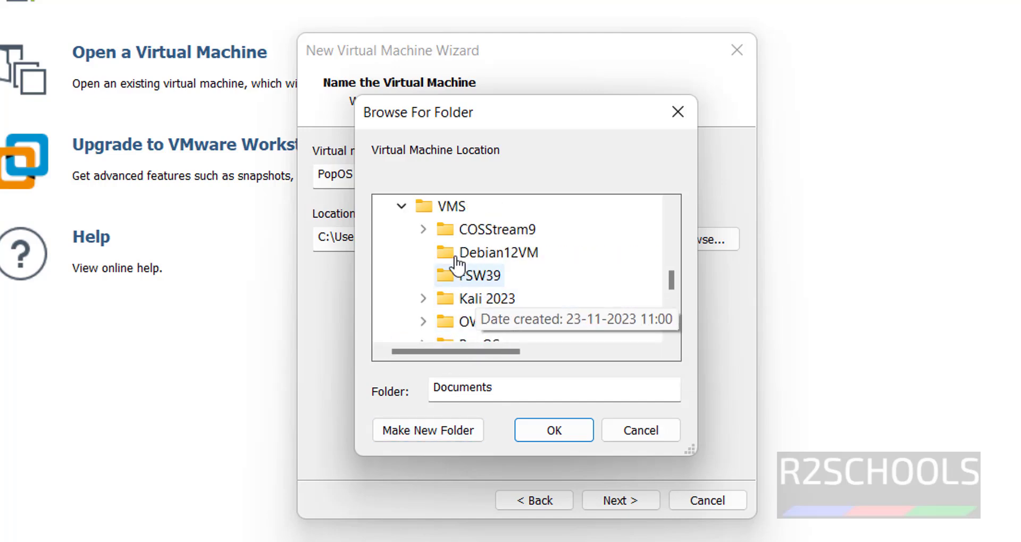
pyautogui.click(453, 208)
# - Create a new Pop!OS folder inside VMS and use it as the machine's location
pyautogui.click(448, 431)
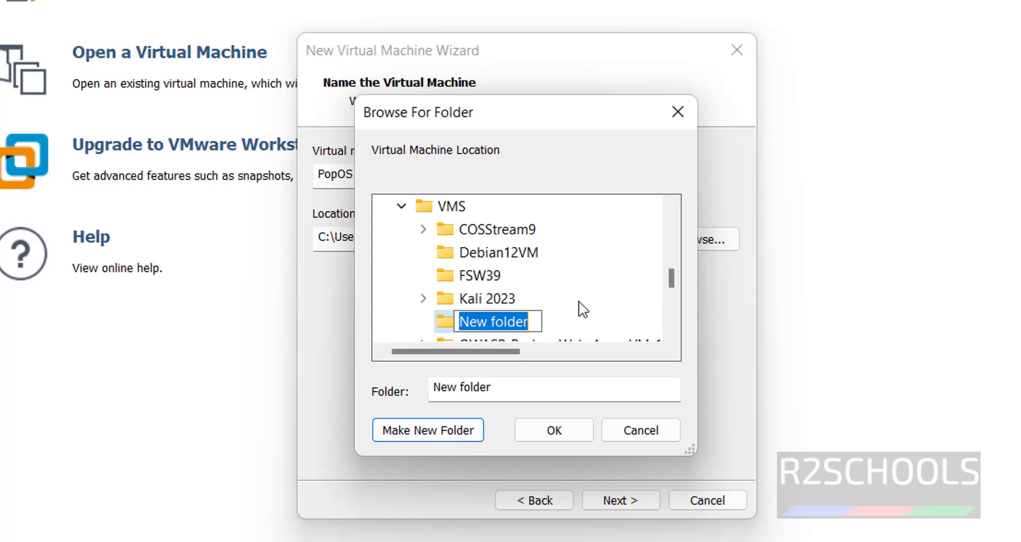
pyautogui.write('POPOS')
pyautogui.press('Return')
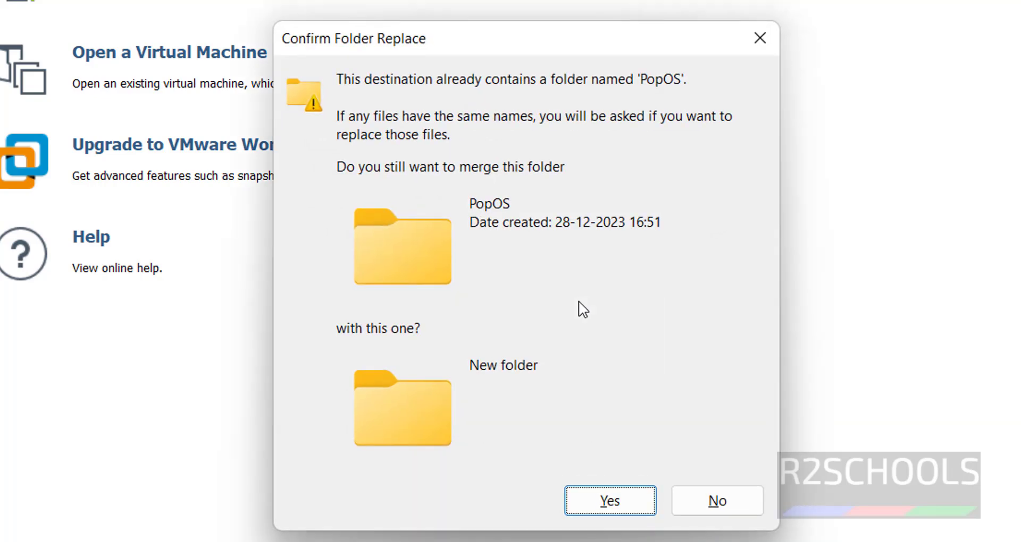
pyautogui.click(737, 502)
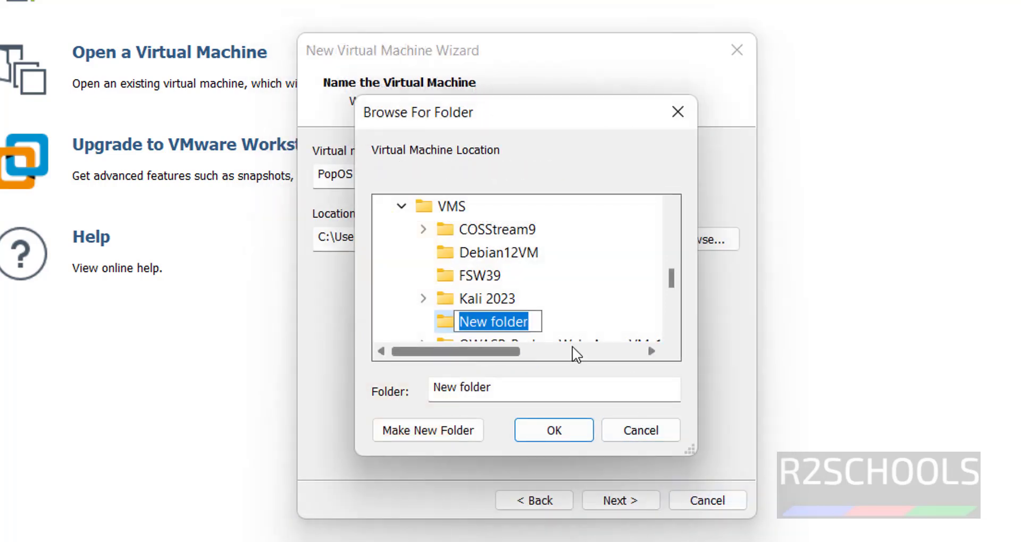
pyautogui.write('Pop!OS')
pyautogui.press('Return')
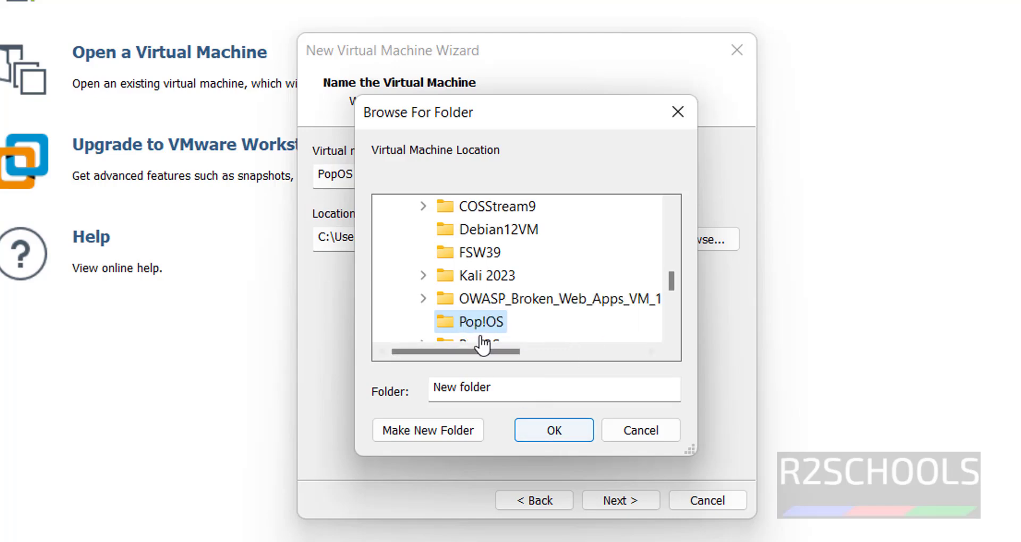
pyautogui.click(541, 430)
pyautogui.click(612, 499)
# - Set the maximum disk size to 50 GB, stored as a single file
pyautogui.click(409, 291)
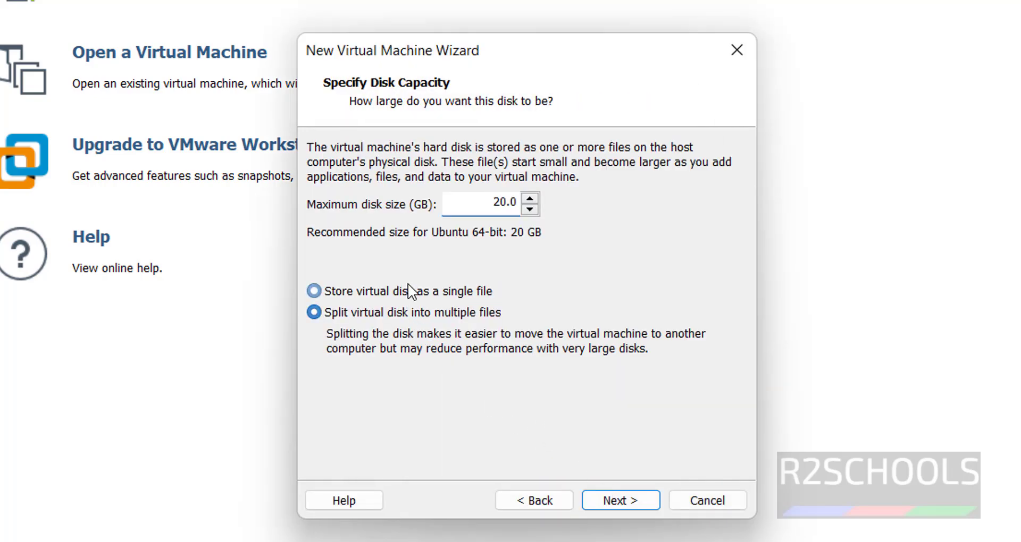
pyautogui.click(501, 202)
pyautogui.moveTo(500, 202); pyautogui.dragTo(502, 202)
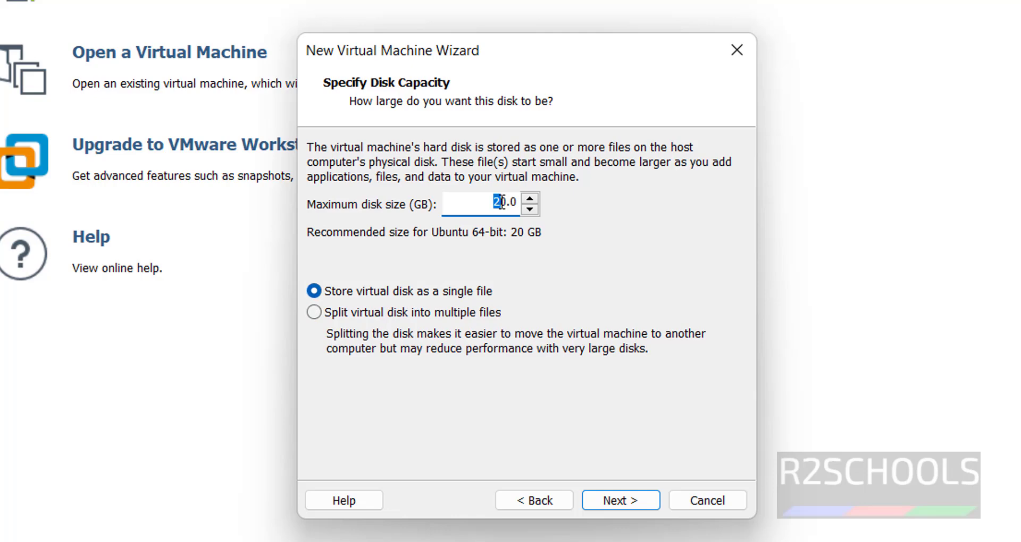
pyautogui.write('5')
pyautogui.click(606, 505)
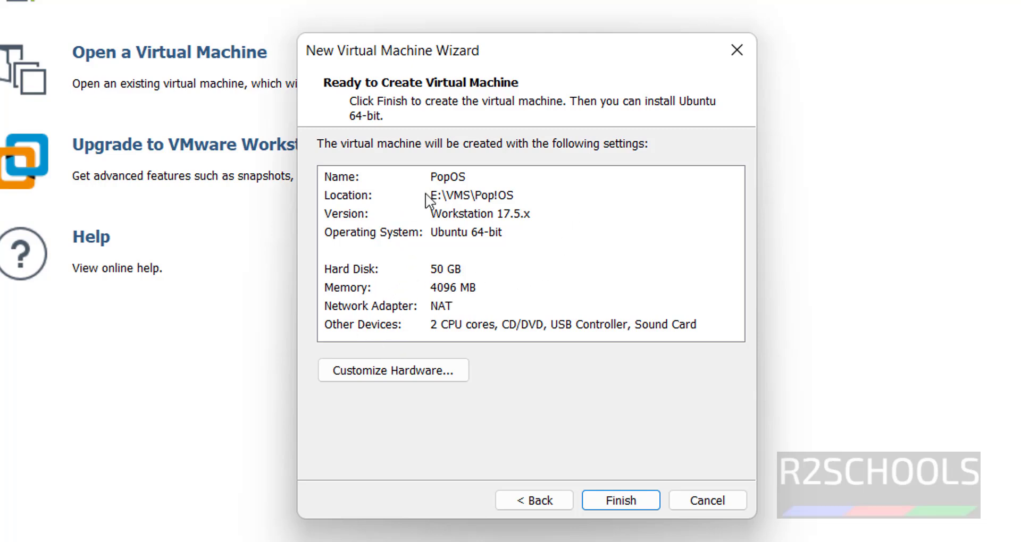
# - Open Customize Hardware to check the PopOS machine's 4096 MB memory
pyautogui.click(385, 370)
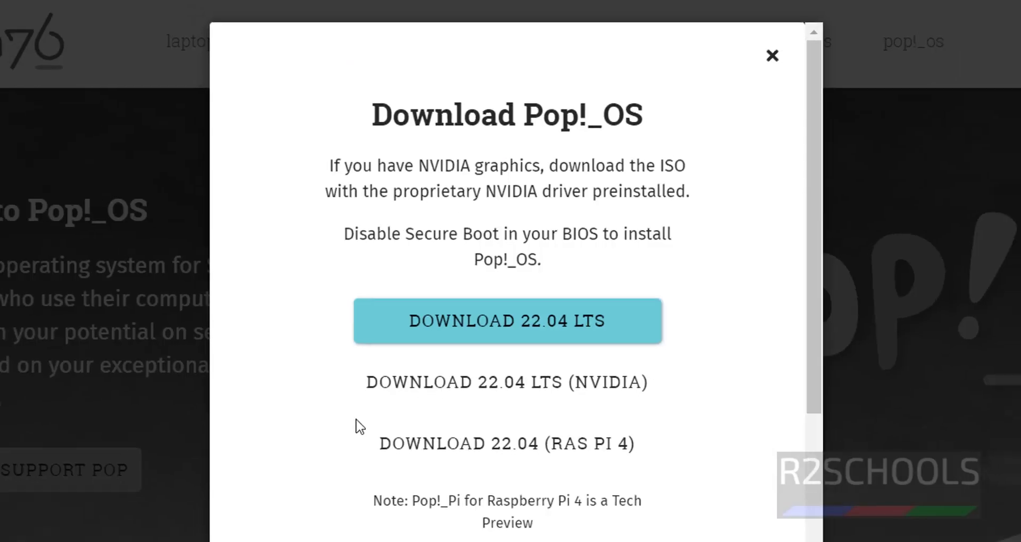
pyautogui.scroll(-3, 335, 355)
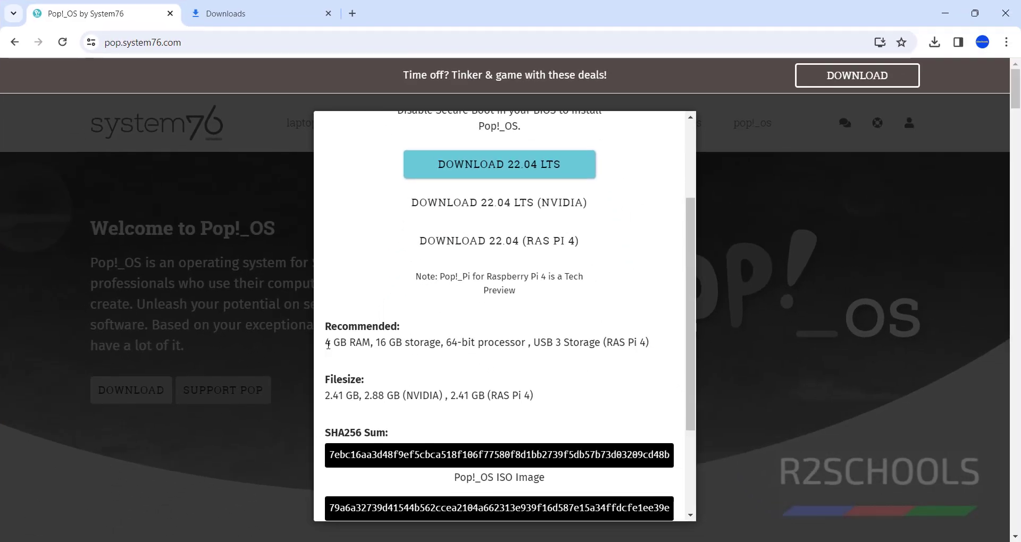
# - Highlight the recommended requirements: 4 GB RAM, 16 GB storage, 64-bit processor
pyautogui.moveTo(376, 345); pyautogui.dragTo(524, 344)
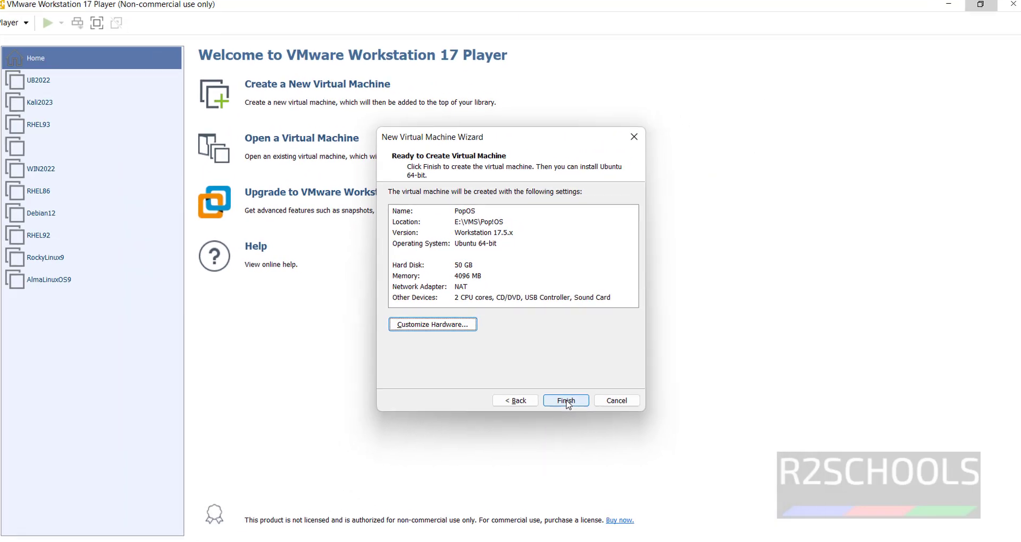
# - Finish the wizard to add the Ubuntu 64-bit PopOS machine with 4 GB RAM to the library
pyautogui.click(628, 516)
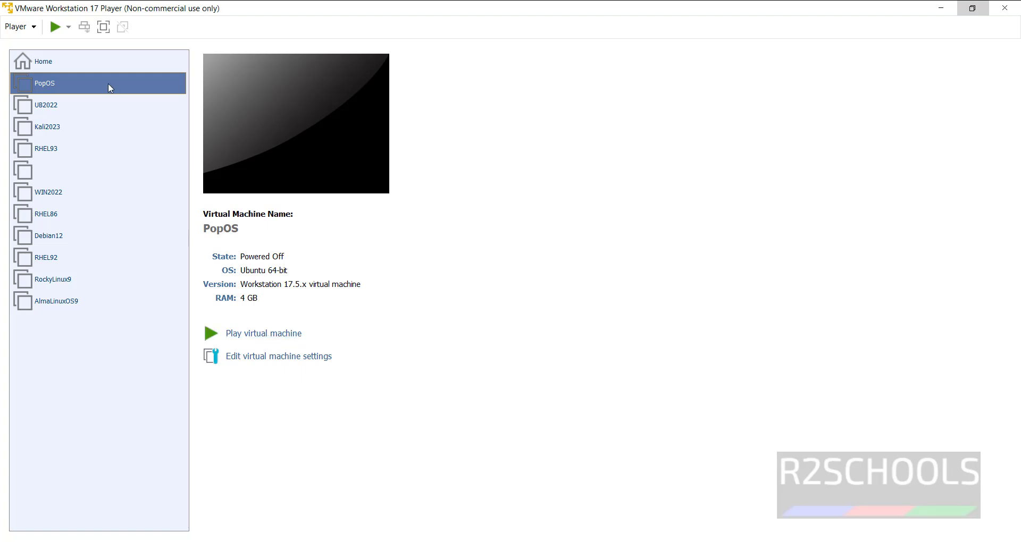
# - Select PopOS in the library and power it on
pyautogui.click(58, 82)
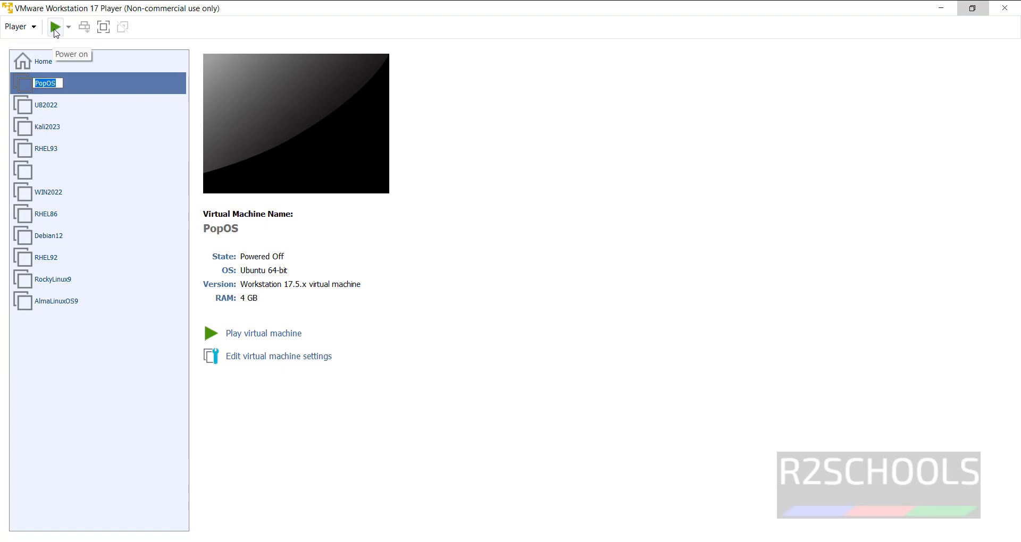
pyautogui.click(55, 27)
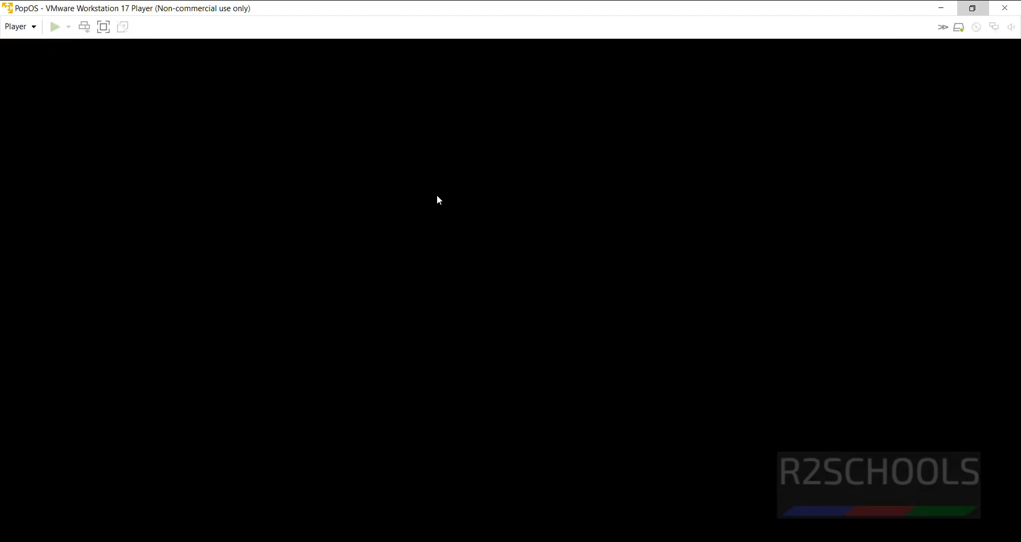
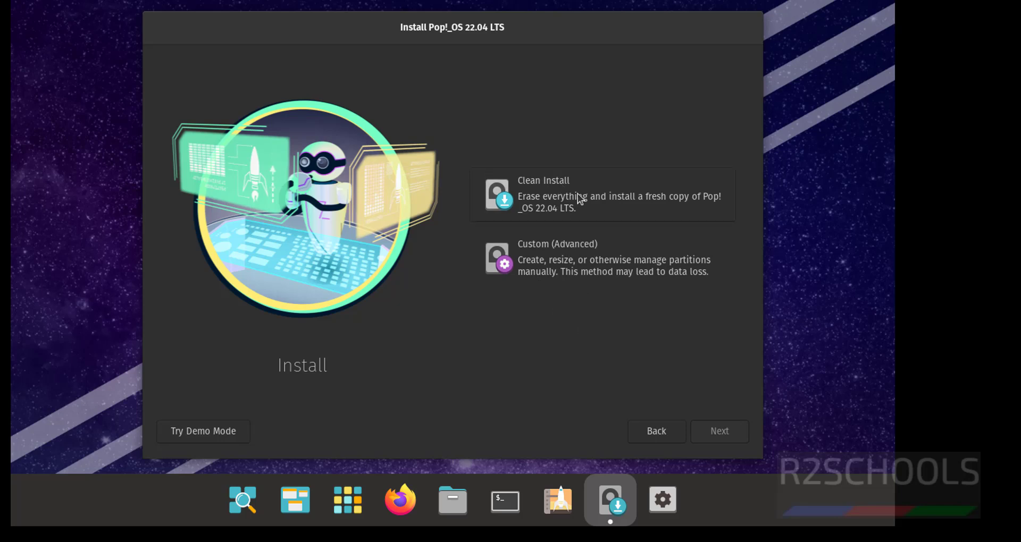
# - Choose Clean Install and erase the 50 GiB VMware virtual drive to install Pop!_OS
pyautogui.click(577, 194)
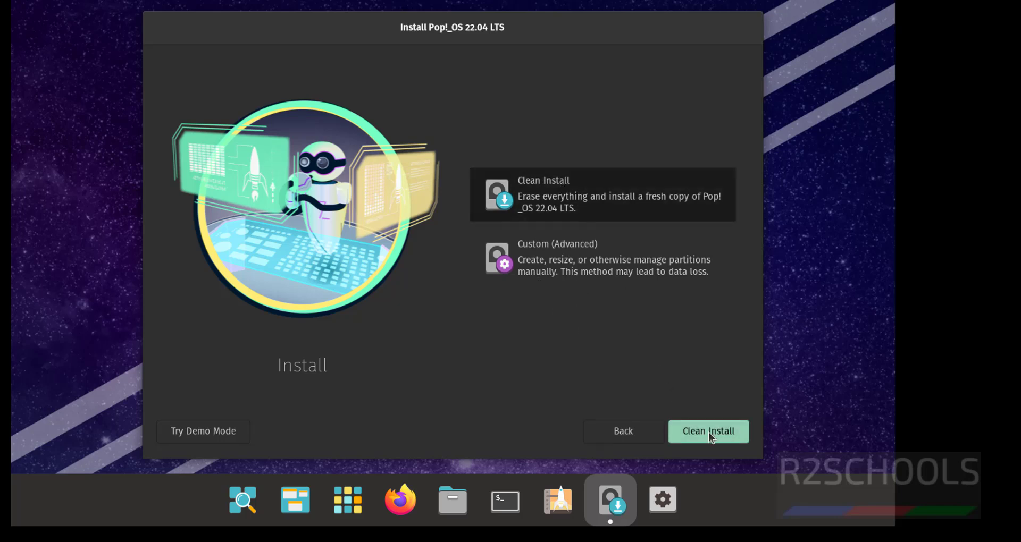
pyautogui.click(710, 432)
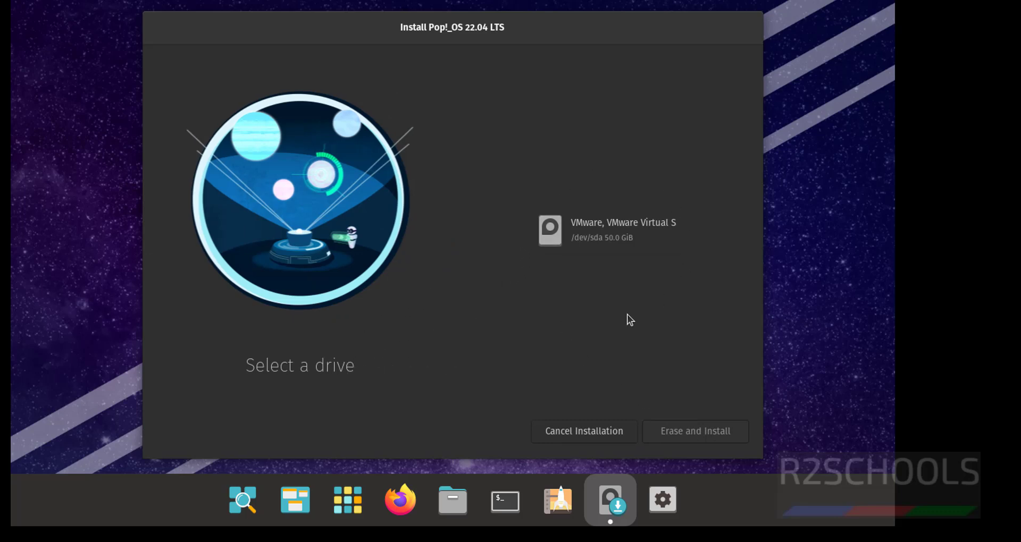
pyautogui.click(595, 235)
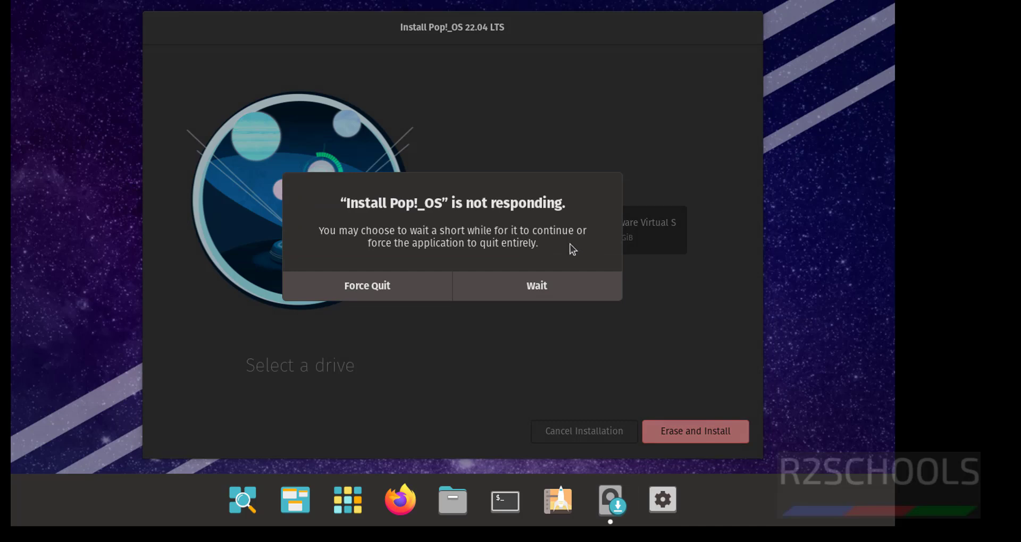
pyautogui.click(531, 287)
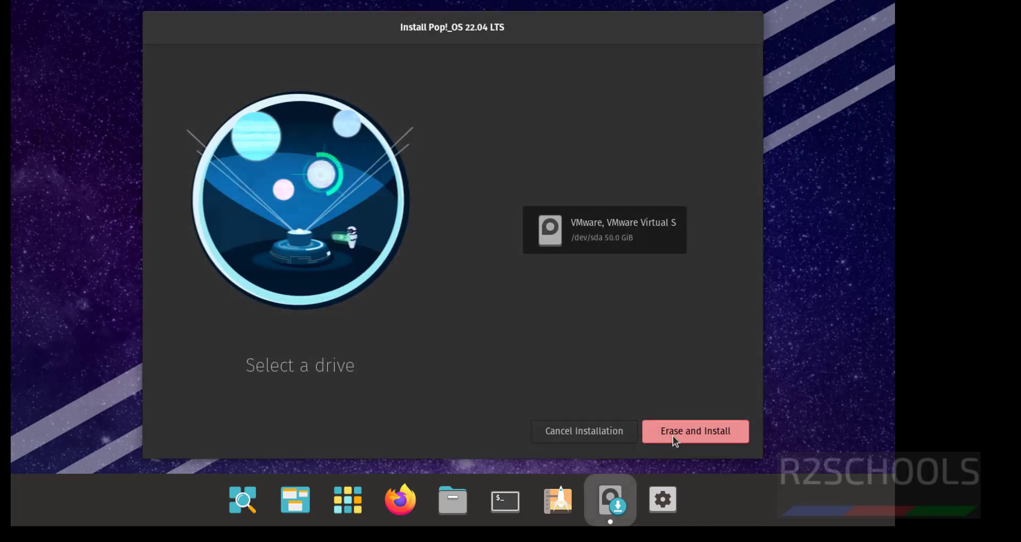
pyautogui.click(672, 436)
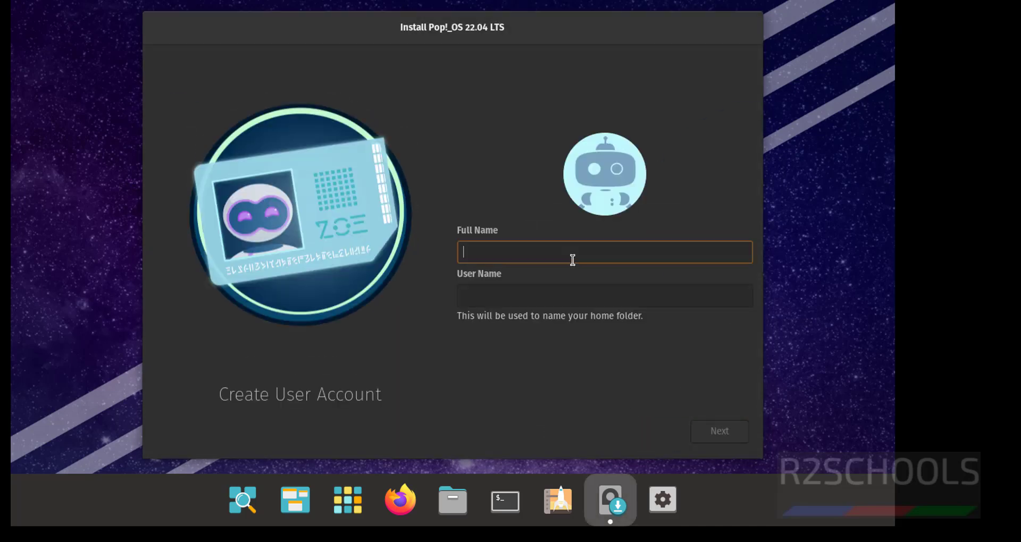
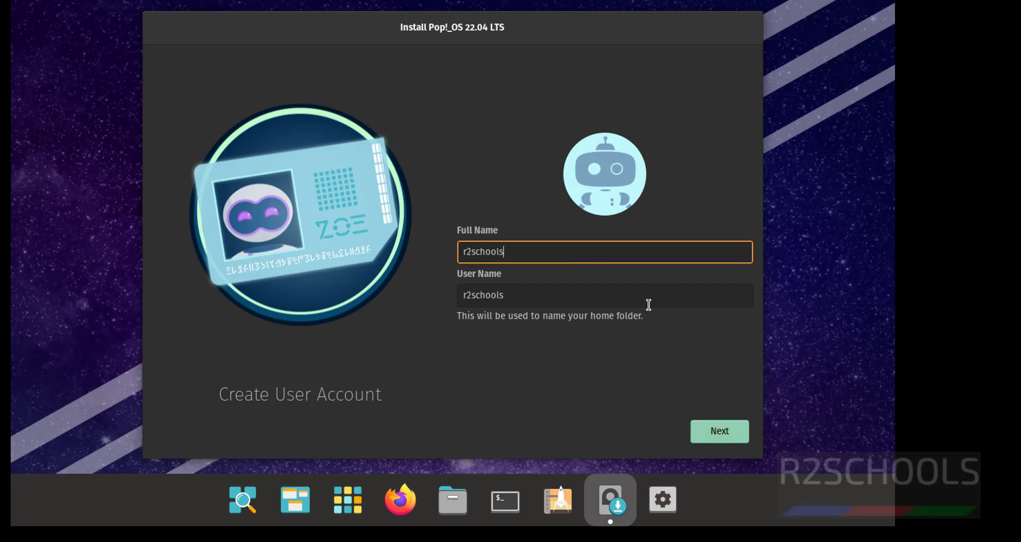
# - Enter the account's full name, then type and confirm the account password
pyautogui.click(720, 432)
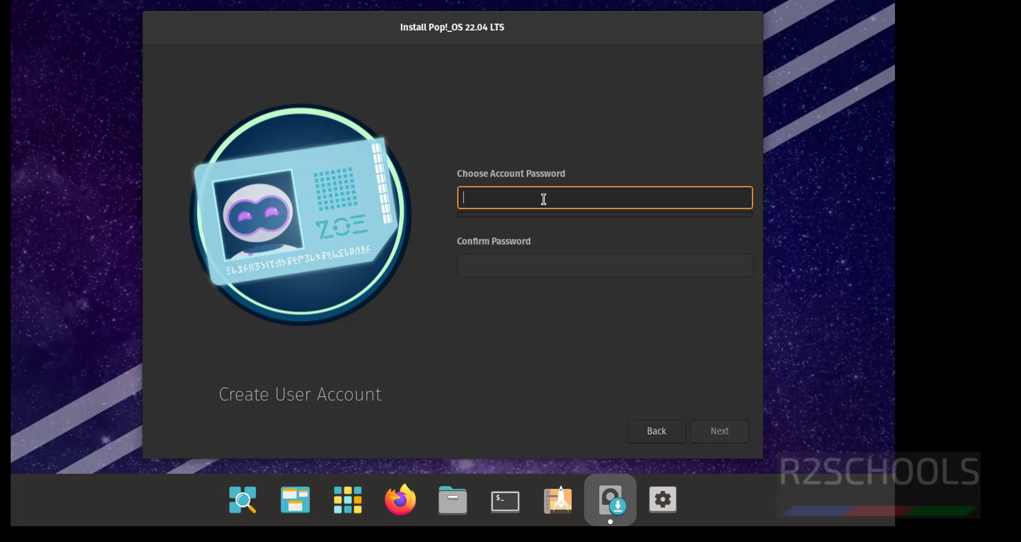
pyautogui.press('Tab')
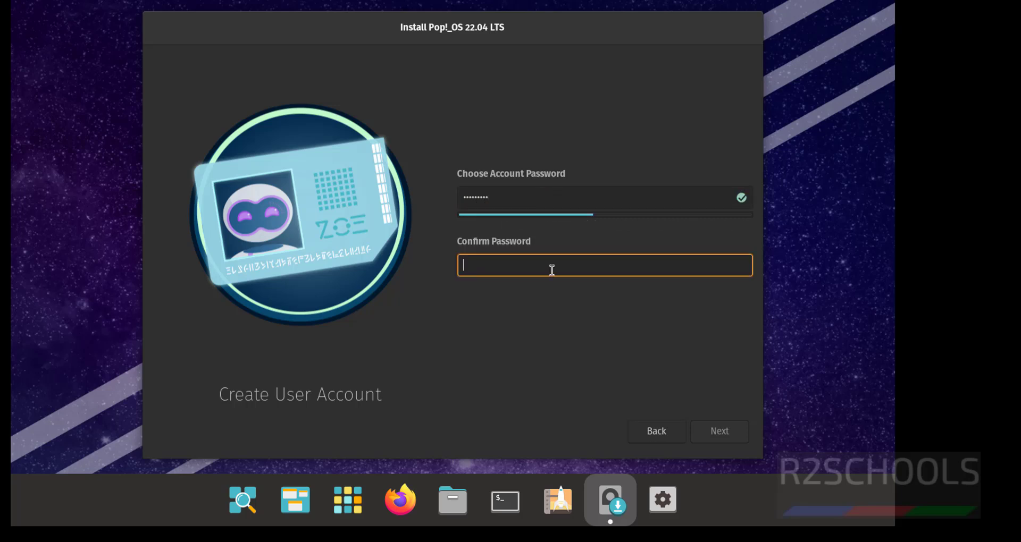
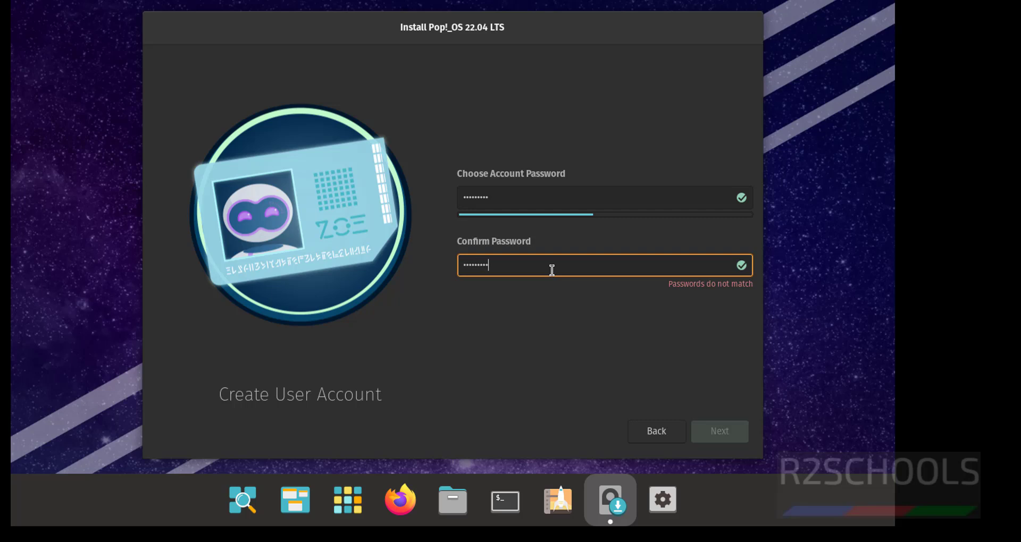
# - Choose Don't Encrypt for the drive and let the Pop!_OS installation run to completion
pyautogui.click(728, 429)
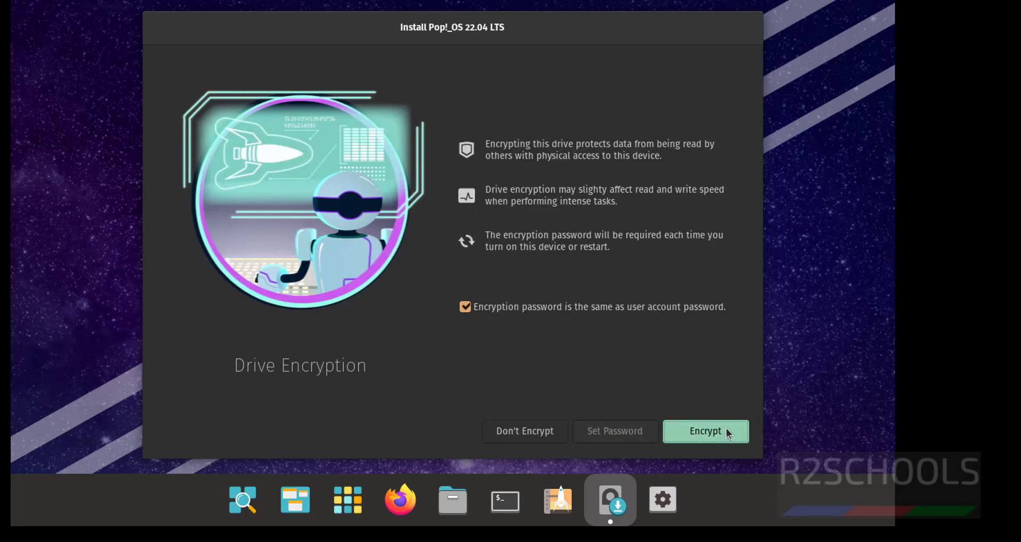
pyautogui.click(464, 307)
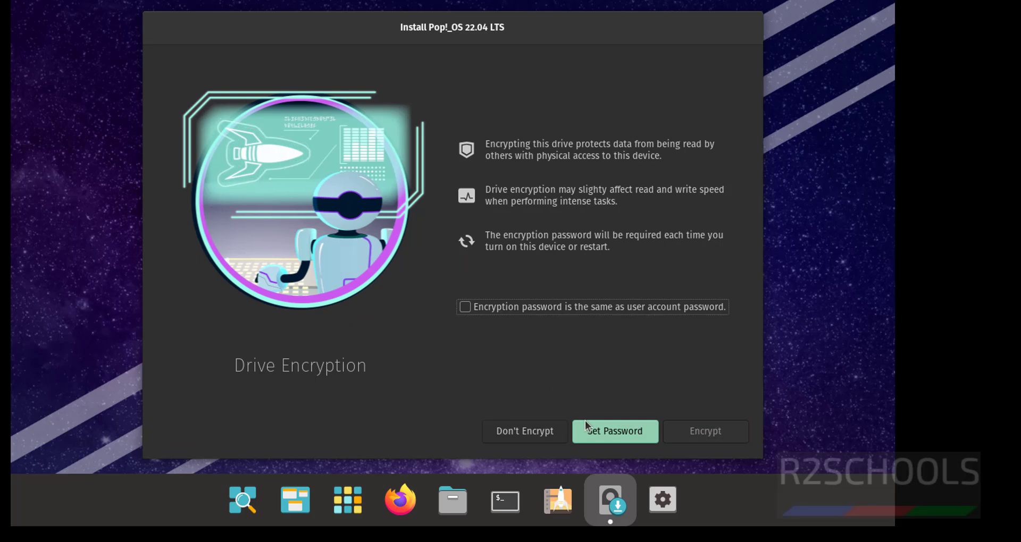
pyautogui.click(591, 432)
pyautogui.click(515, 430)
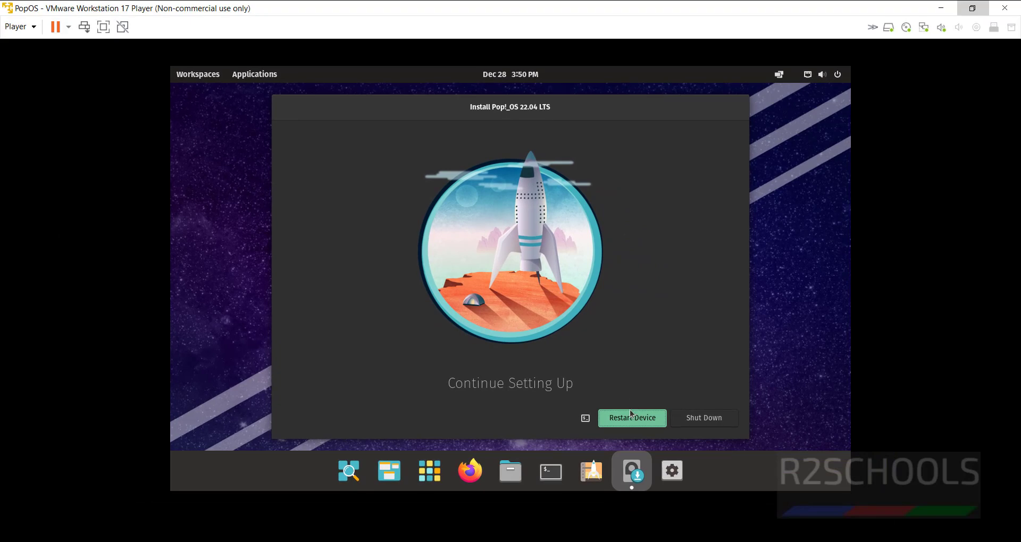
# - Restart into the installed Pop!_OS and log in as the new user with its password
pyautogui.click(629, 419)
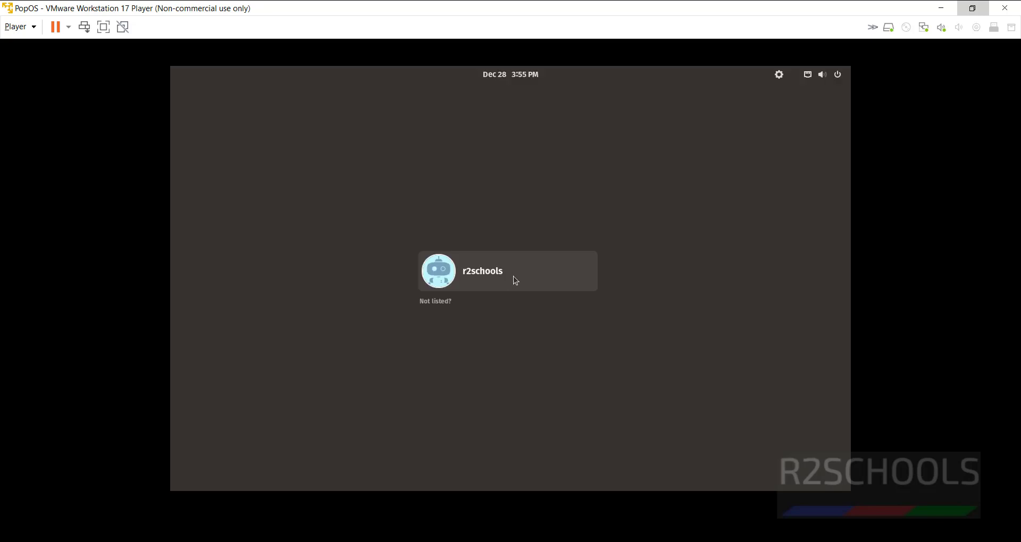
pyautogui.click(514, 276)
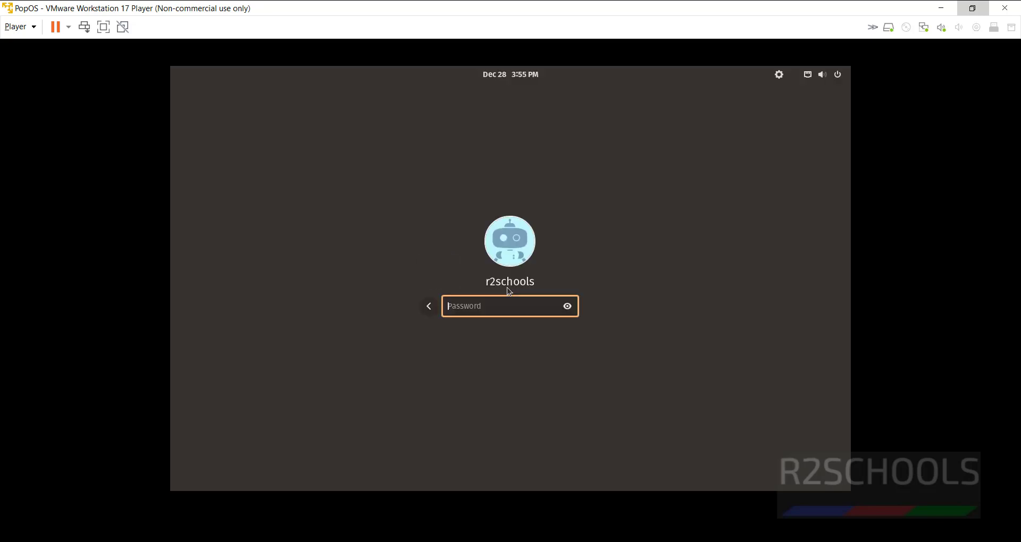
pyautogui.write('••••••••••')
pyautogui.press('Return')
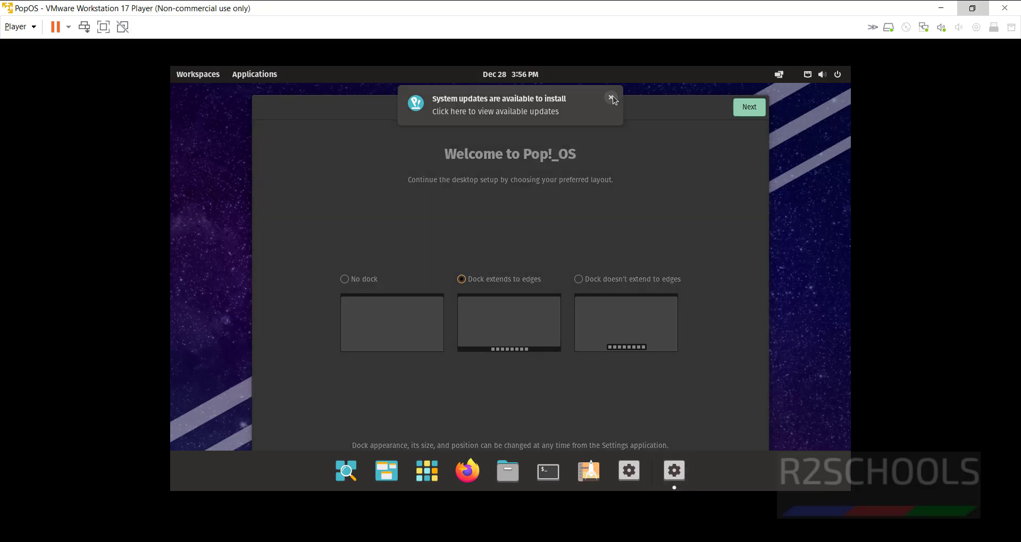
# - Go past the dock, top bar, launcher and gestures pages and keep the Dark appearance
pyautogui.click(749, 108)
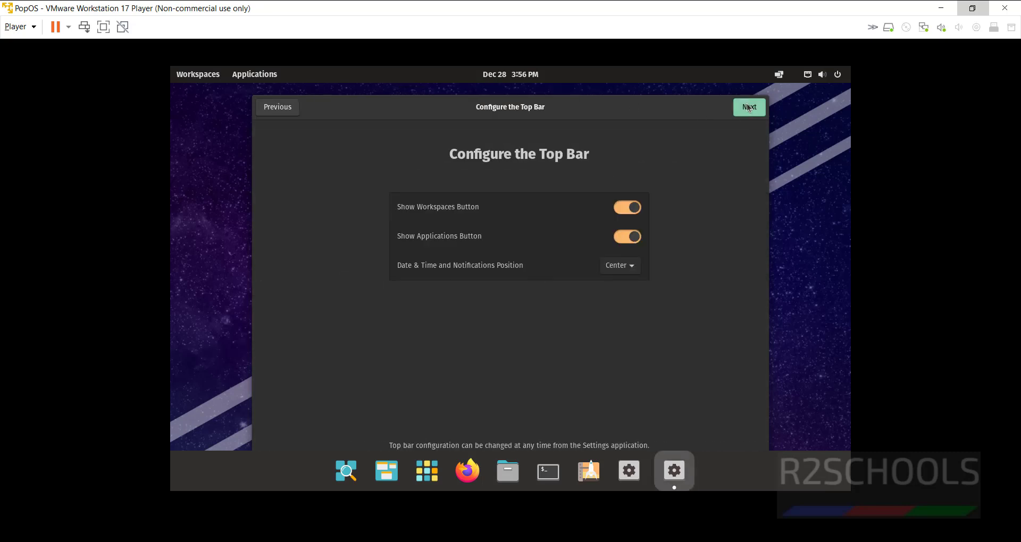
pyautogui.click(748, 107)
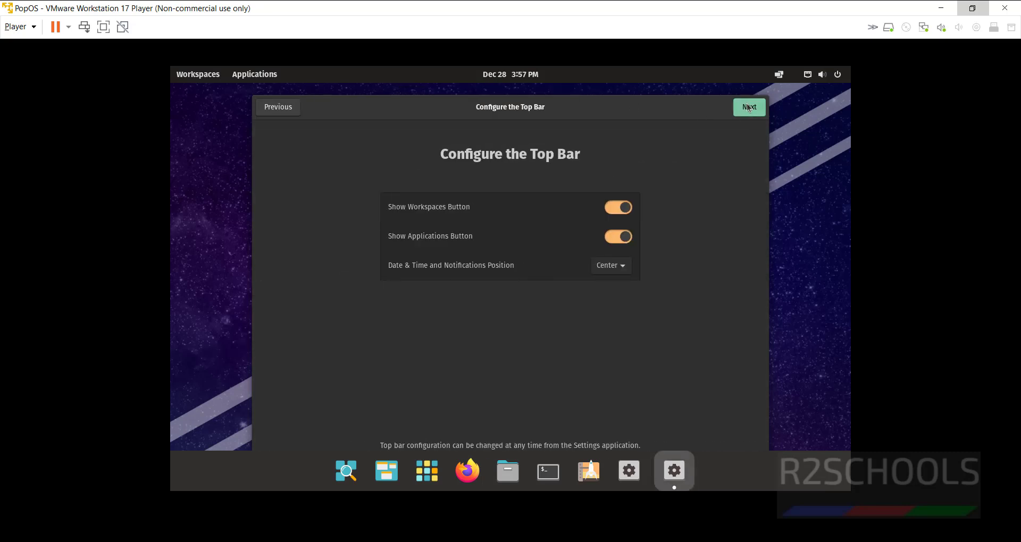
pyautogui.click(743, 109)
pyautogui.click(742, 109)
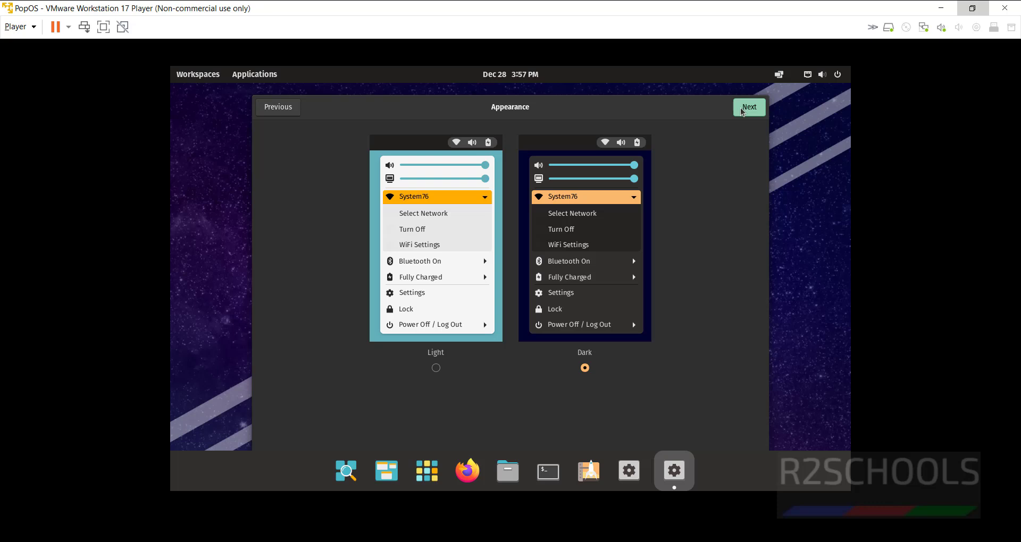
pyautogui.click(438, 369)
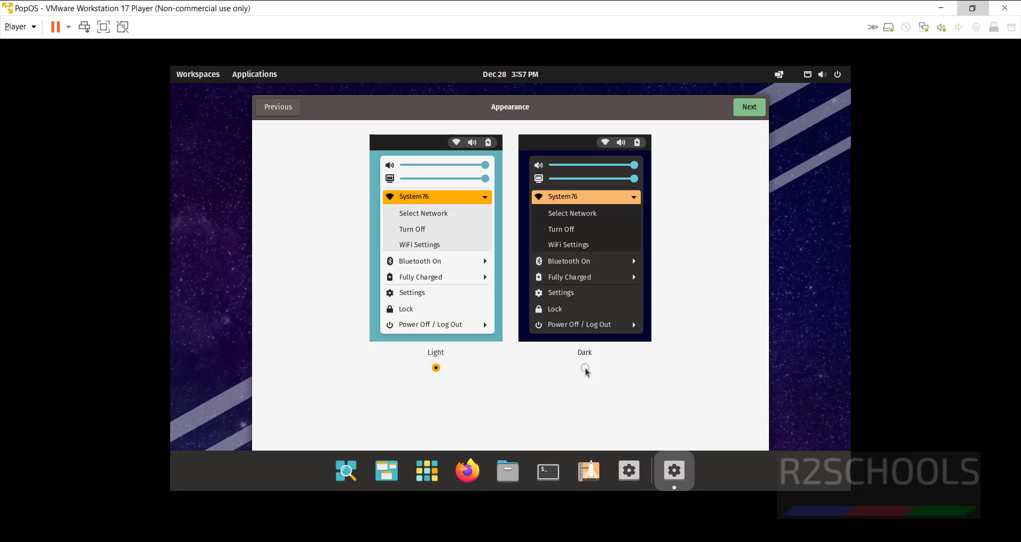
pyautogui.click(585, 368)
pyautogui.click(751, 110)
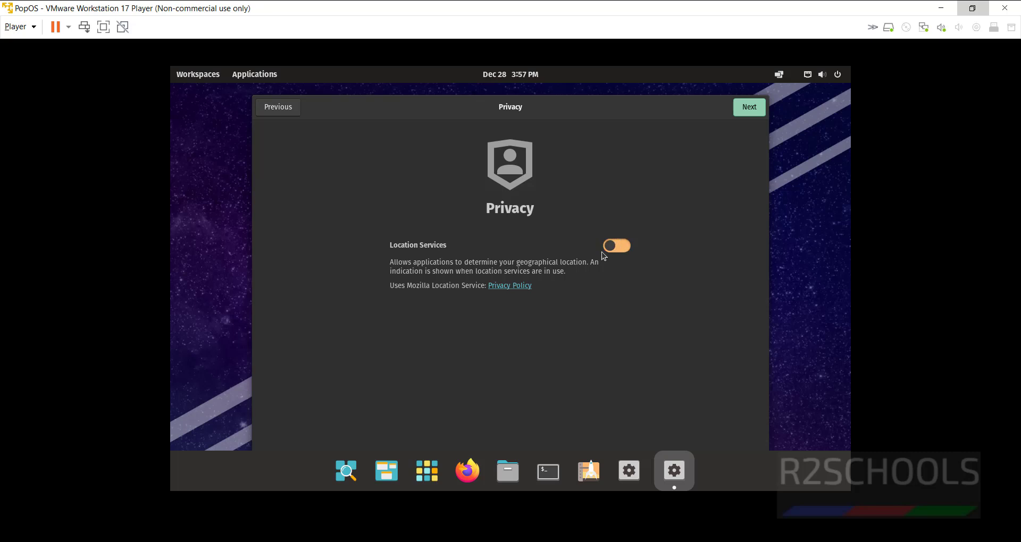
# - Turn off location services and set the time zone to MST (UTC-07) Denver
pyautogui.click(617, 246)
pyautogui.click(742, 113)
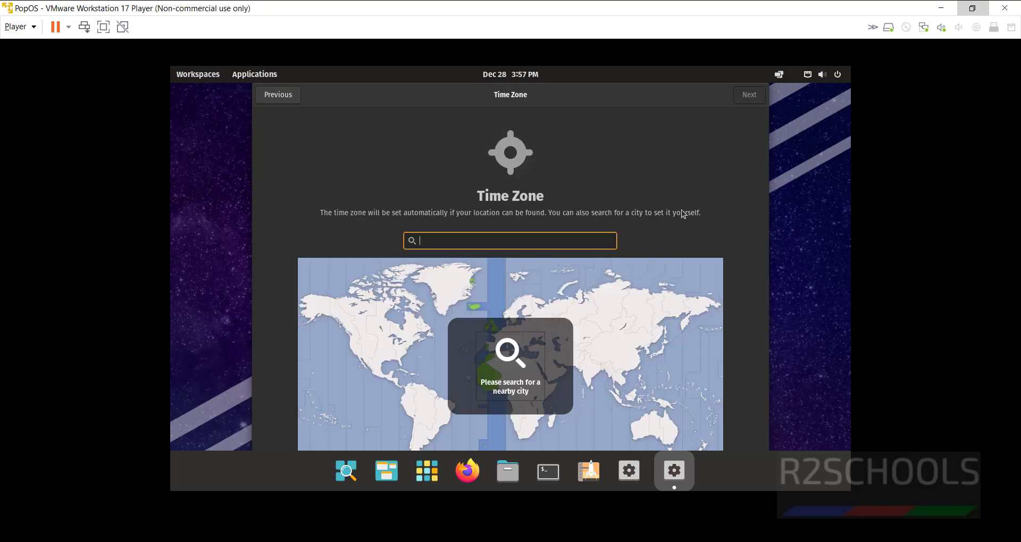
pyautogui.click(382, 353)
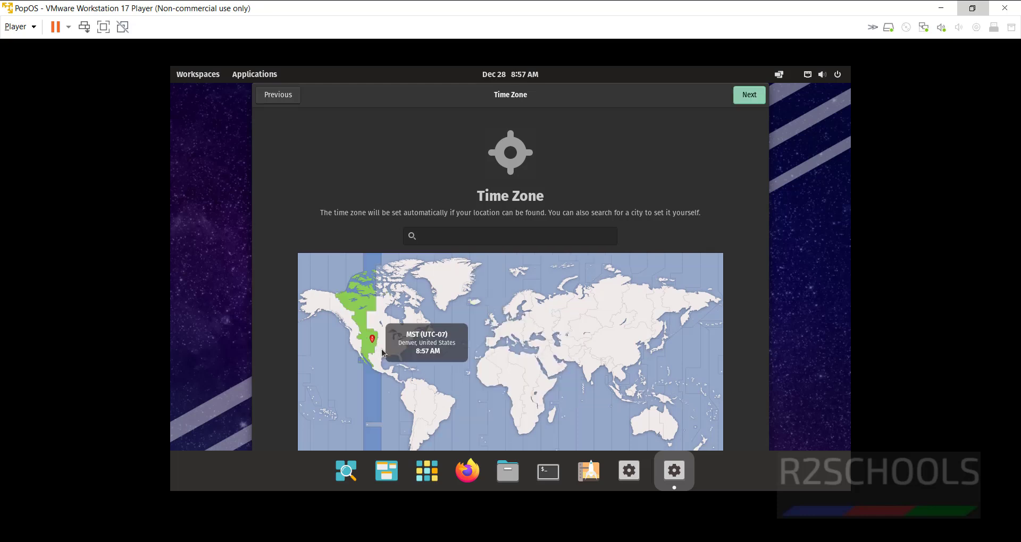
pyautogui.click(747, 95)
# - Skip connecting online accounts and finish with Start Using Pop!_OS
pyautogui.scroll(-2, 535, 341)
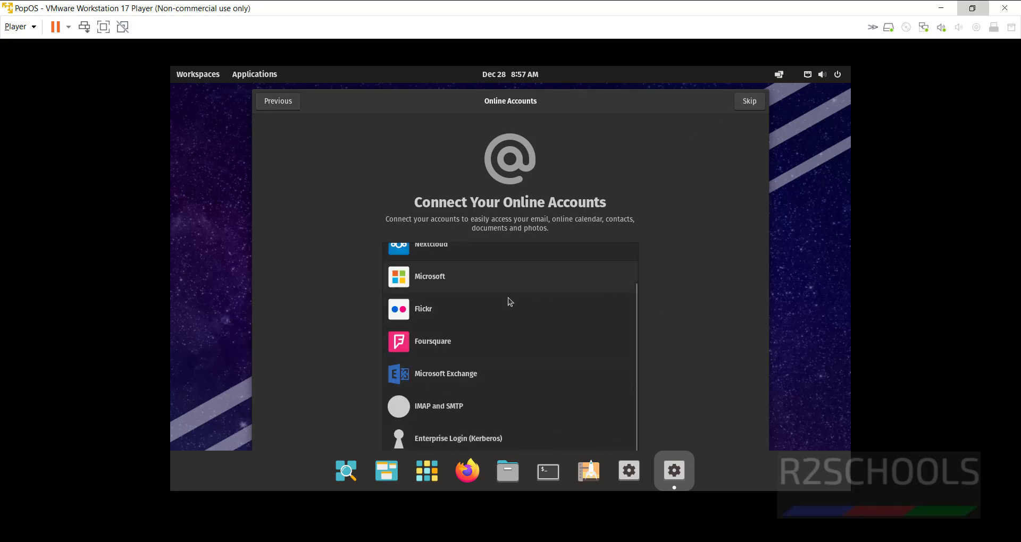
pyautogui.scroll(1, 511, 300)
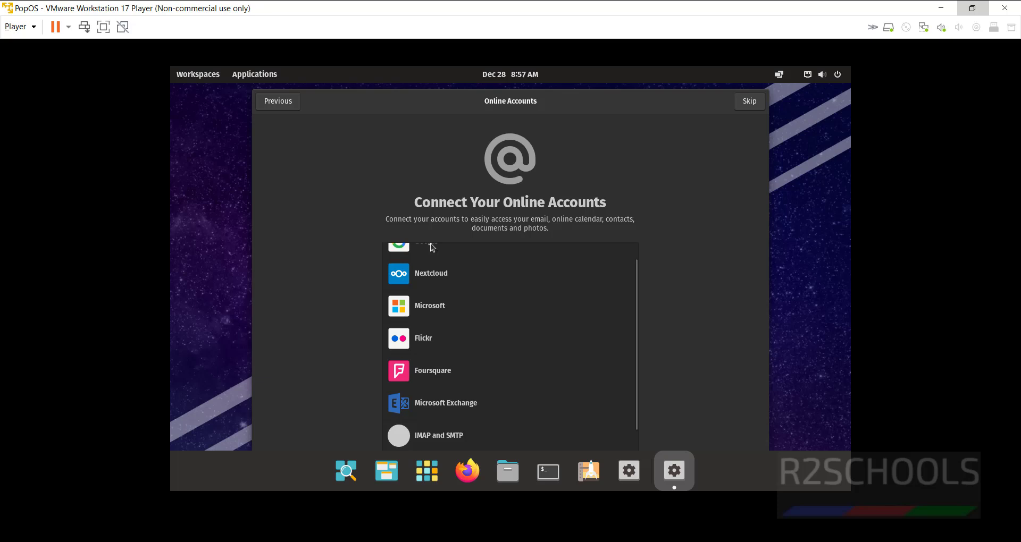
pyautogui.scroll(1, 588, 287)
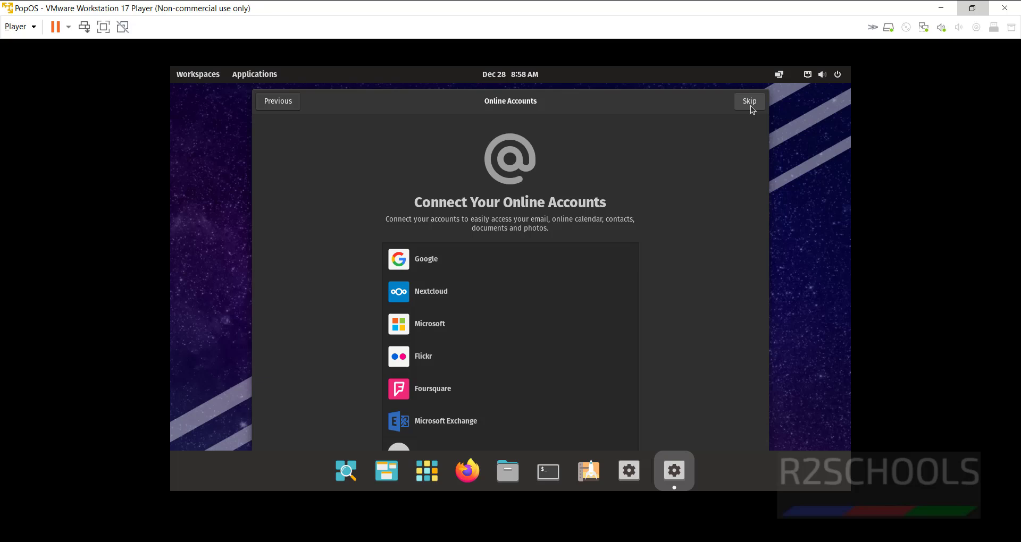
pyautogui.click(749, 101)
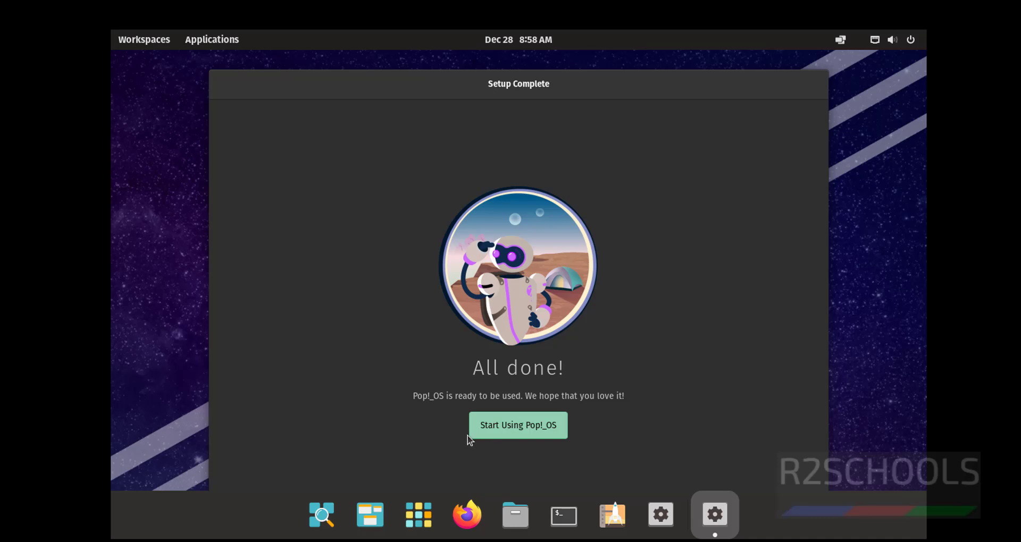
pyautogui.click(514, 435)
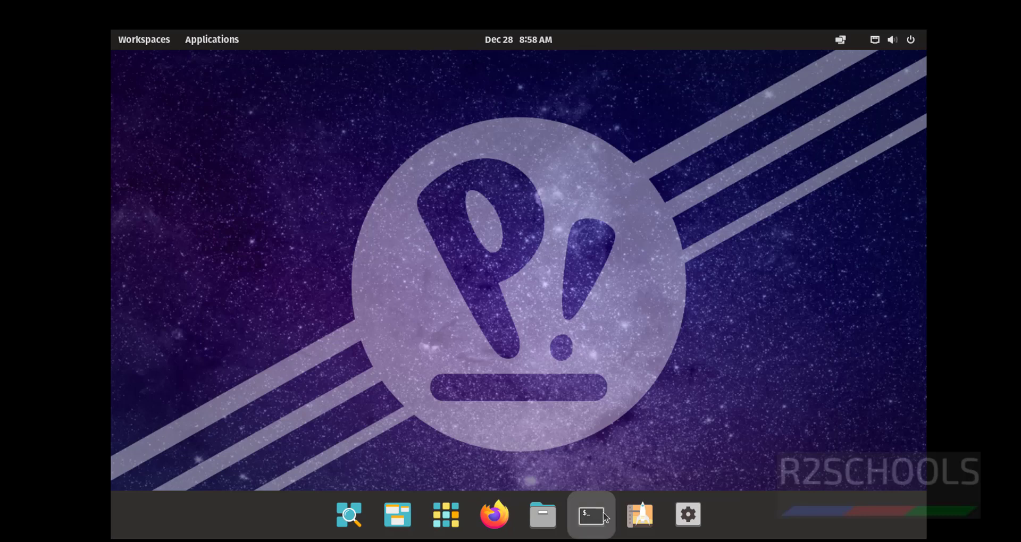
# - Open Terminal and display the release details with more /etc/os-release
pyautogui.click(605, 517)
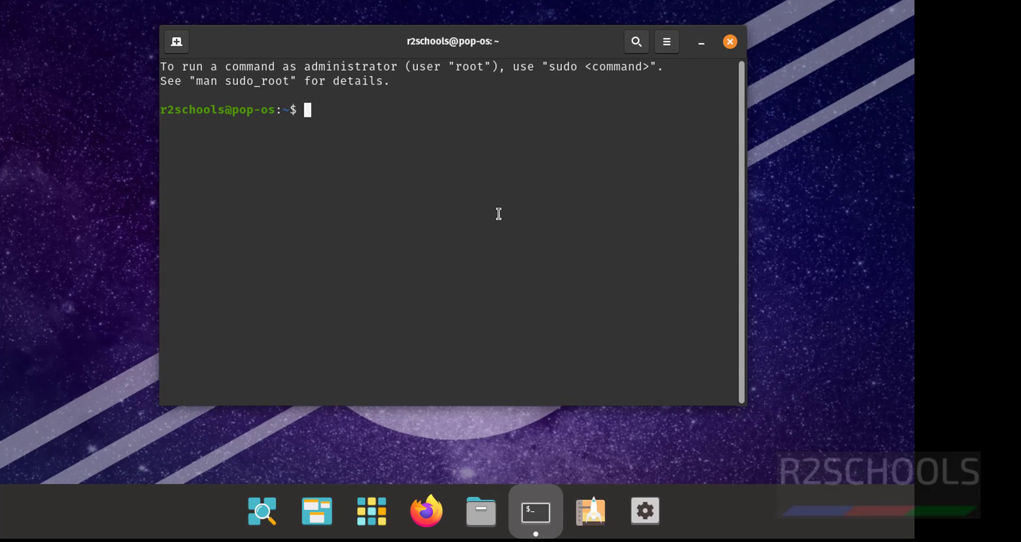
pyautogui.write('more /et')
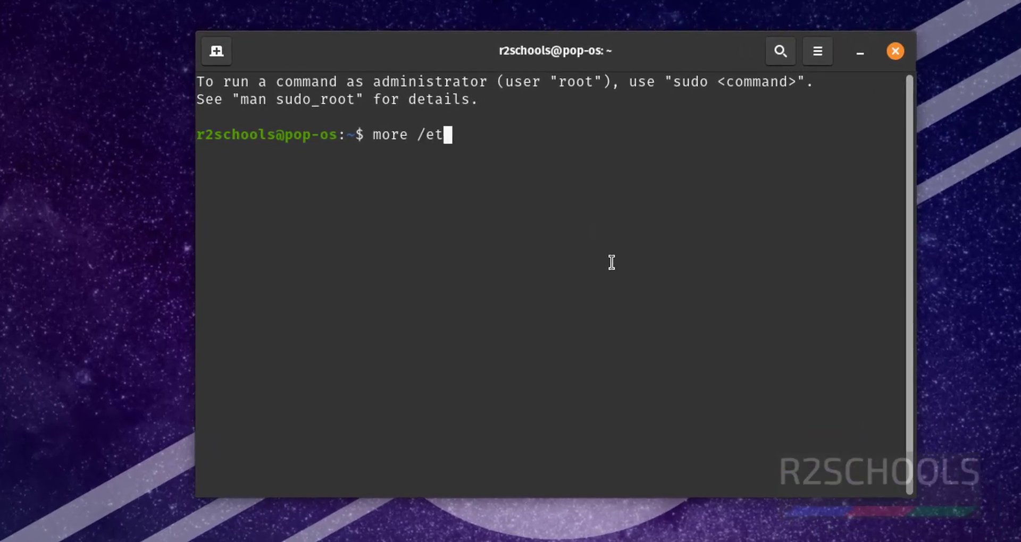
pyautogui.write('c/os-release')
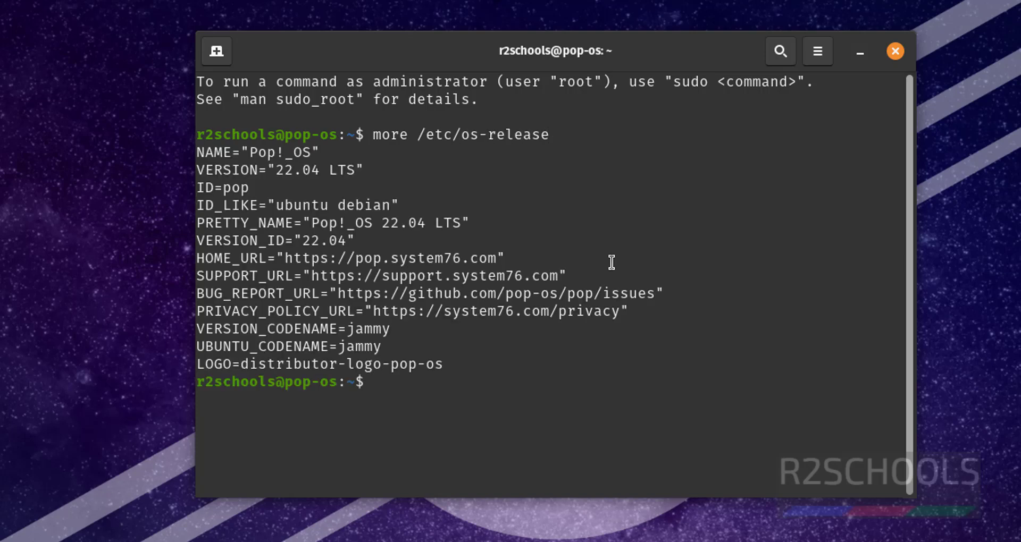
pyautogui.moveTo(205, 152); pyautogui.dragTo(406, 177)
pyautogui.click(544, 203)
# - Run hostname to confirm the machine is named pop-os
pyautogui.write('hostname')
pyautogui.press('Return')
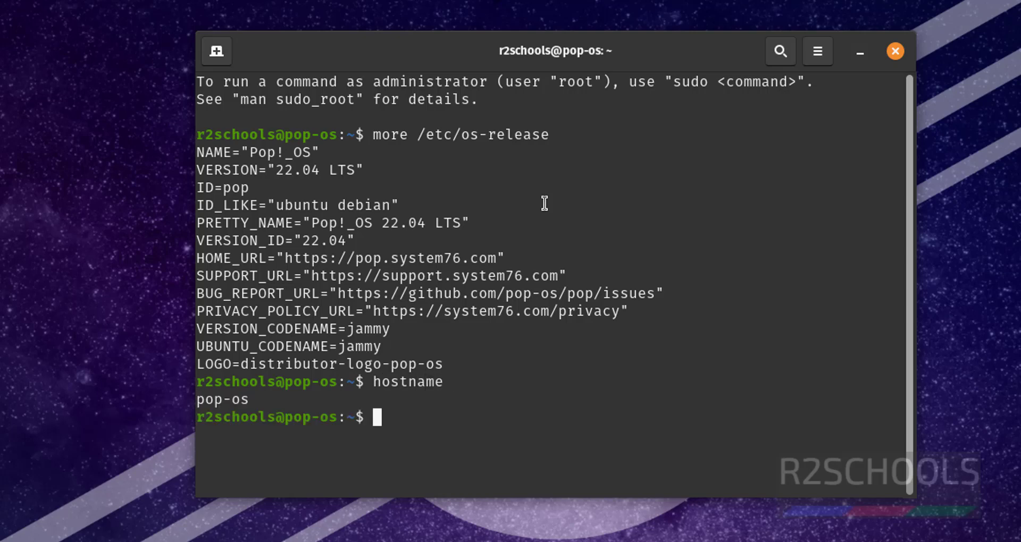
pyautogui.doubleClick(199, 400)
pyautogui.click(577, 212)
# - Run ifconfig to show ens33 with IP address 192.168.129.130
pyautogui.write('ifconfig')
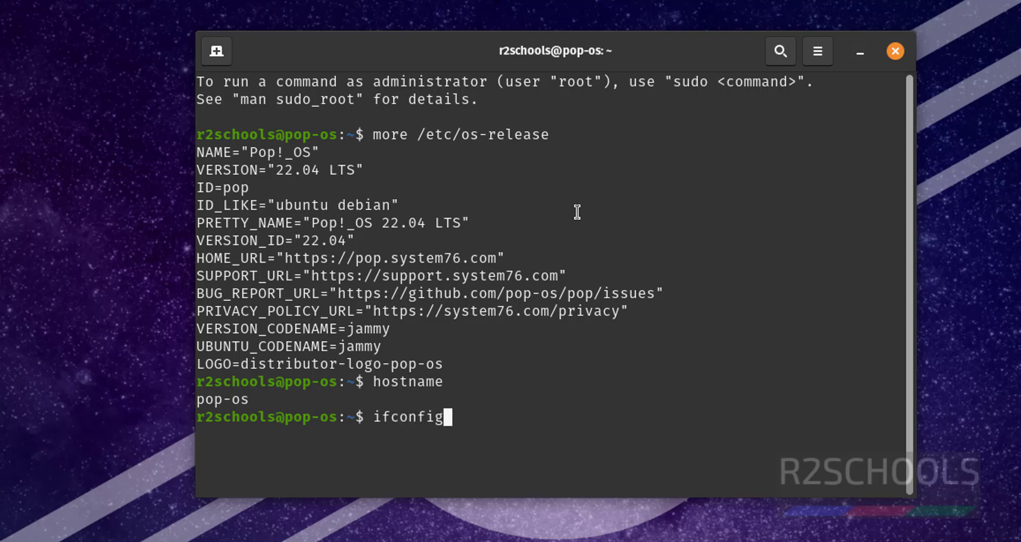
pyautogui.press('Return')
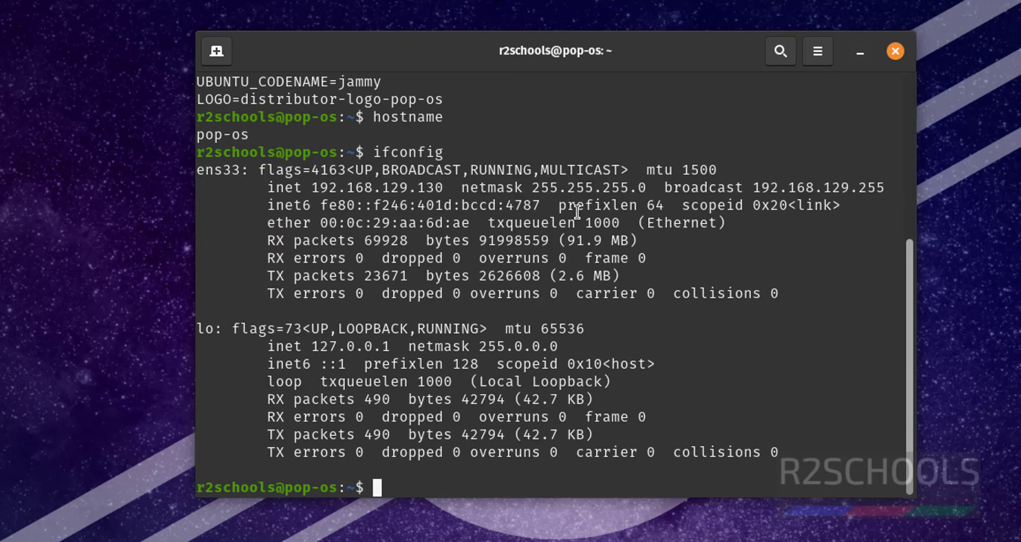
pyautogui.moveTo(316, 190); pyautogui.dragTo(444, 189)
pyautogui.click(818, 292)
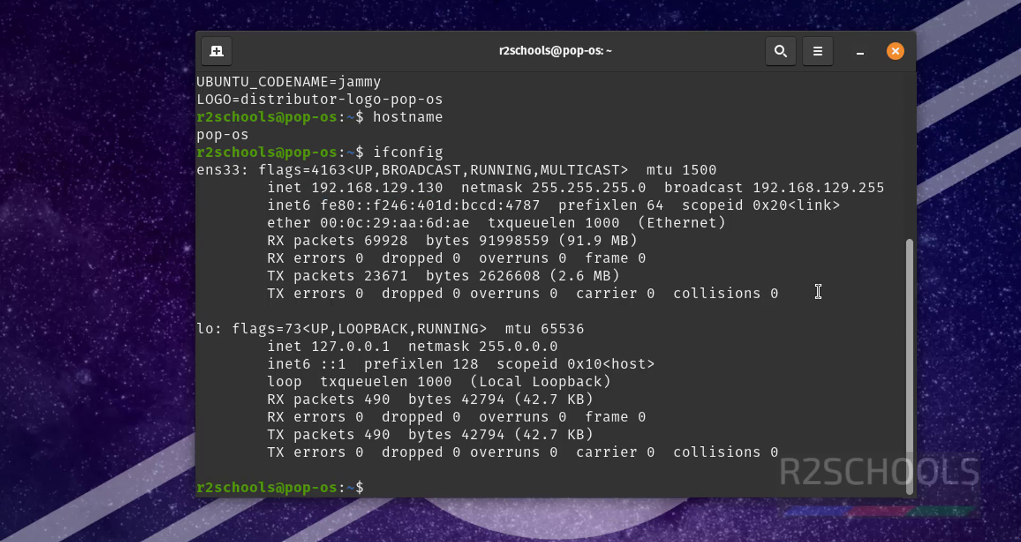